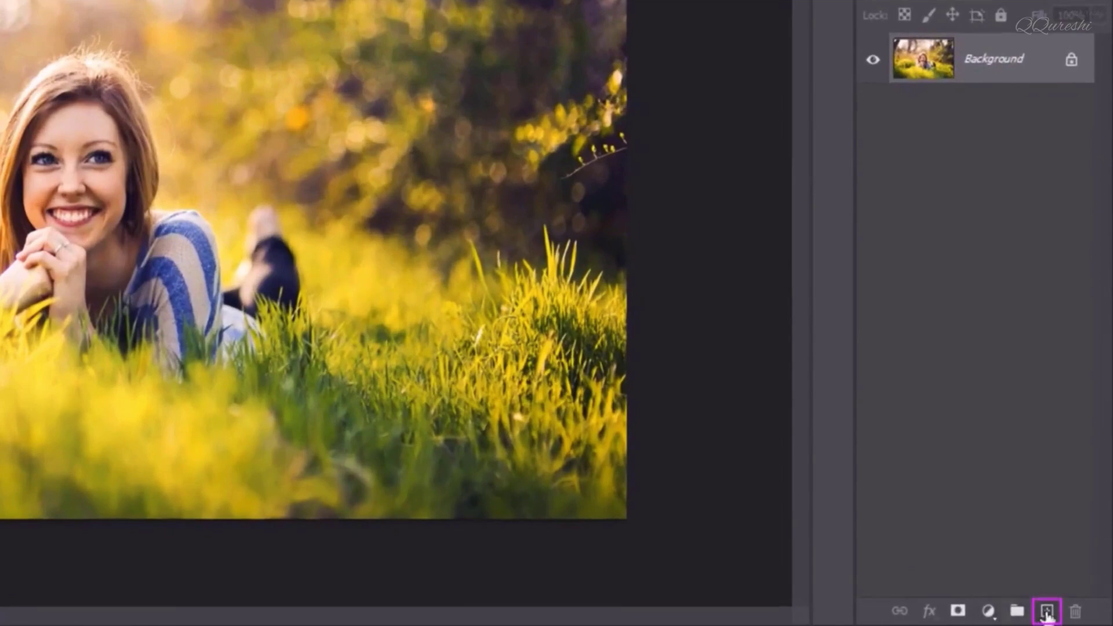
Create a new empty layer and fill it with black
{"action": "left_click", "coordinate": [1047, 612]}
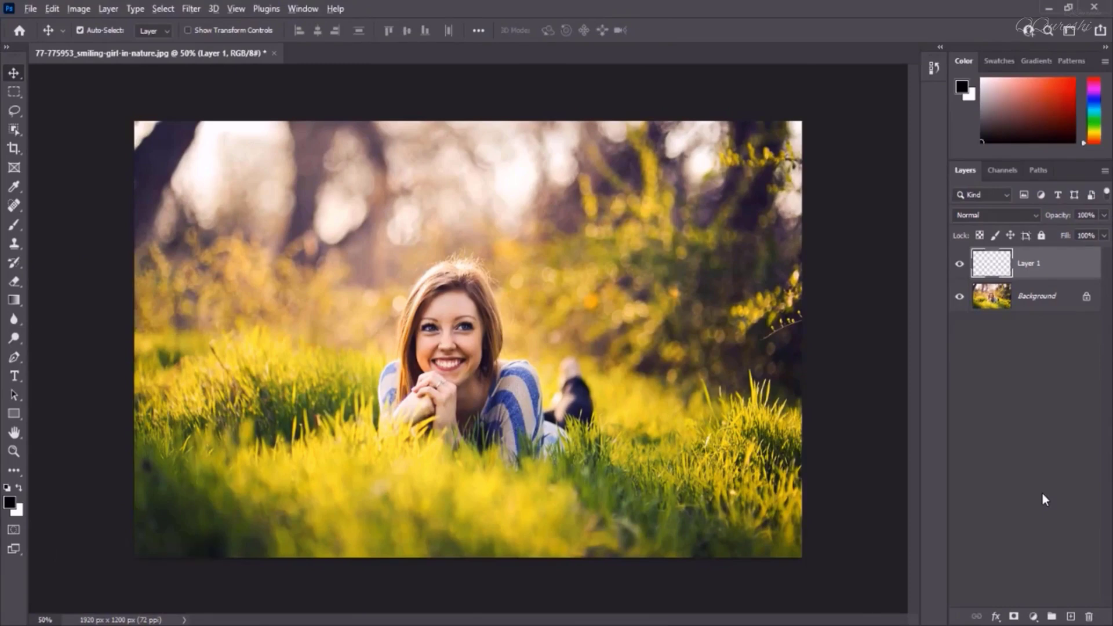
{"action": "key", "text": "alt+Delete"}
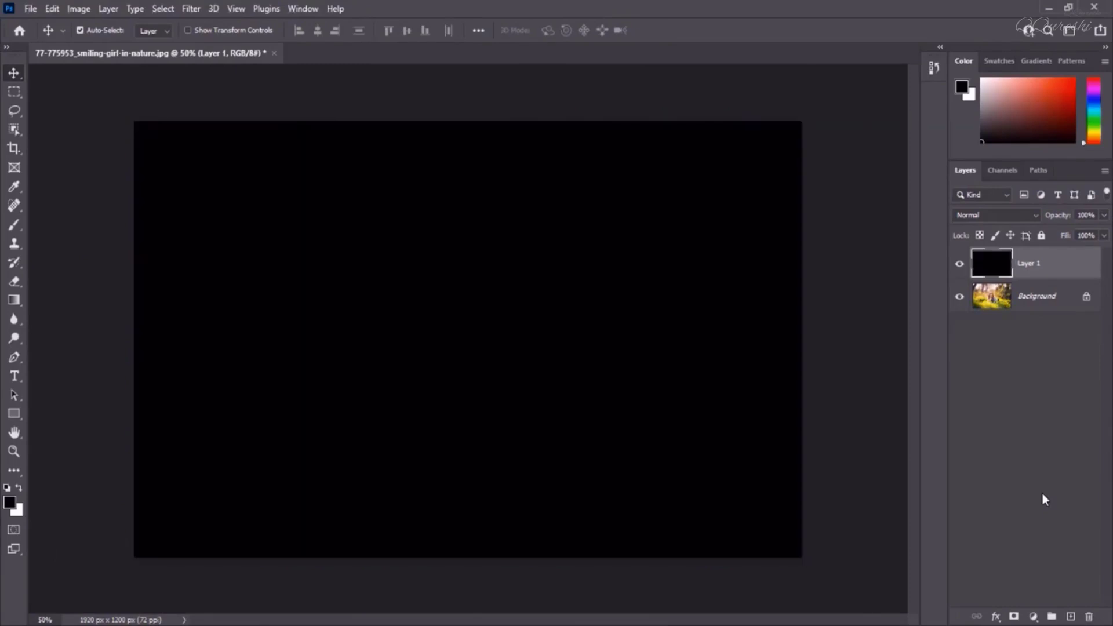
Apply Add Noise to the black layer with amount 63.51%, Gaussian distribution and Monochromatic
{"action": "left_click", "coordinate": [191, 9]}
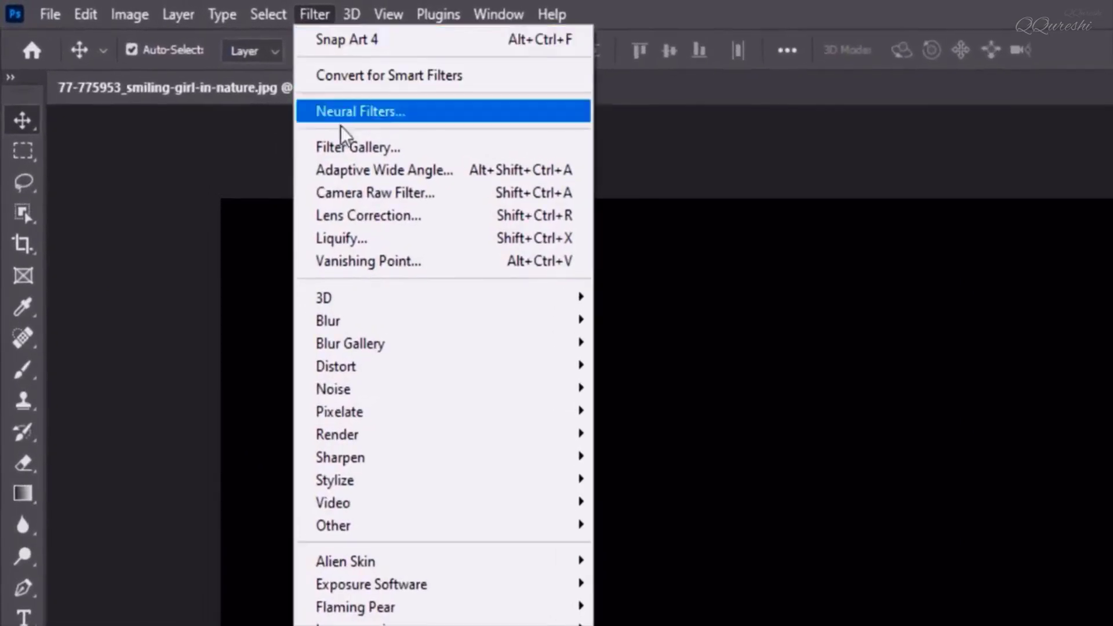
{"action": "mouse_move", "coordinate": [368, 390]}
{"action": "left_click", "coordinate": [657, 389]}
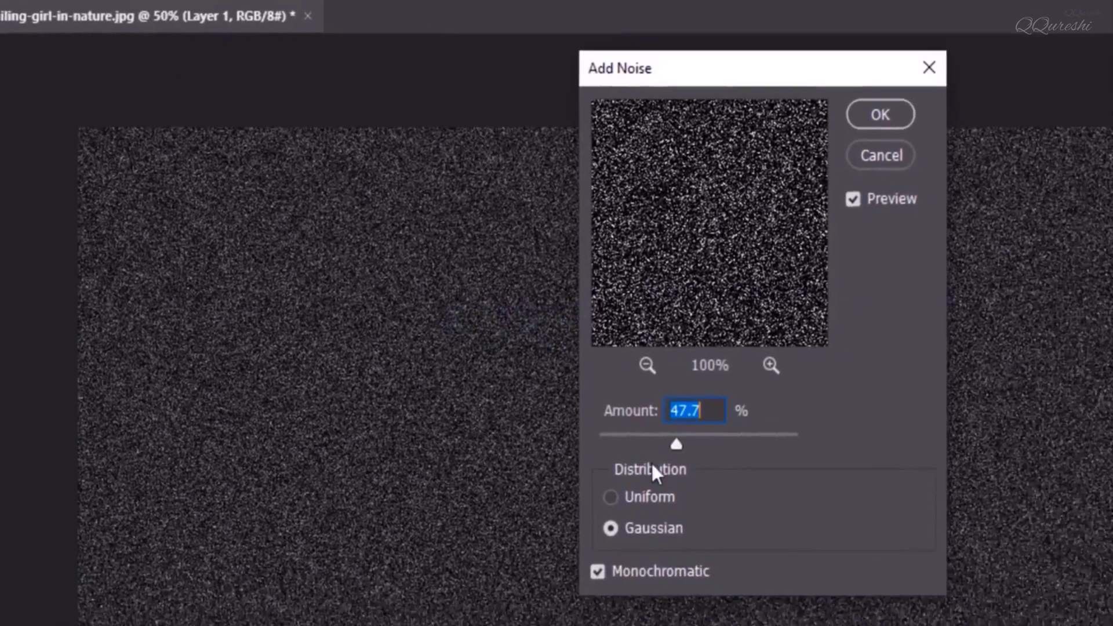
{"action": "left_click_drag", "start_coordinate": [677, 445], "coordinate": [665, 434]}
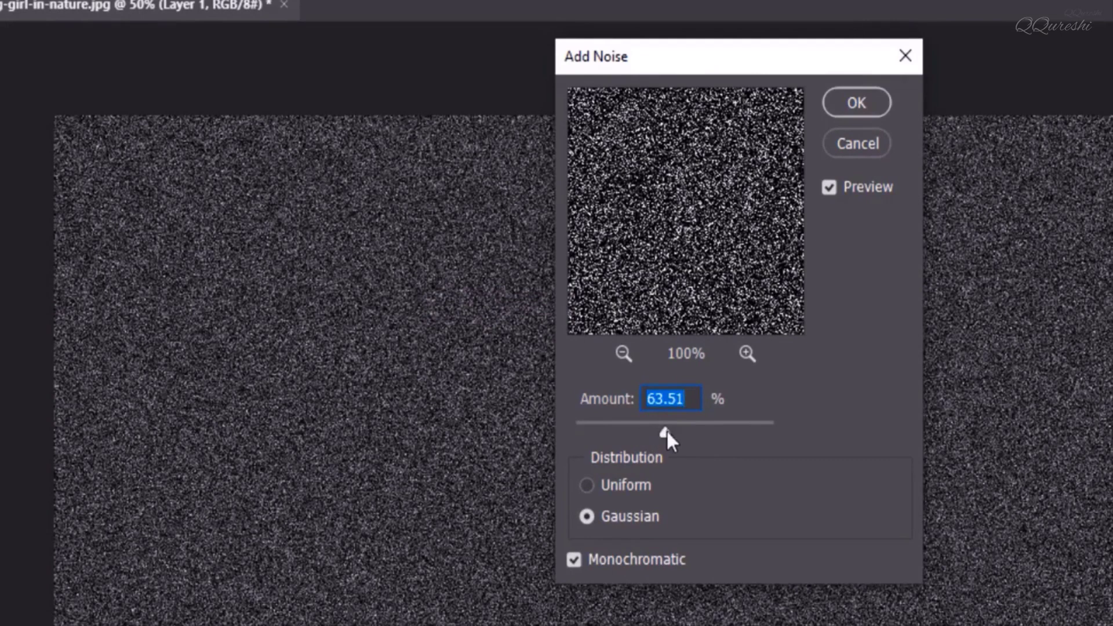
{"action": "left_click", "coordinate": [613, 523]}
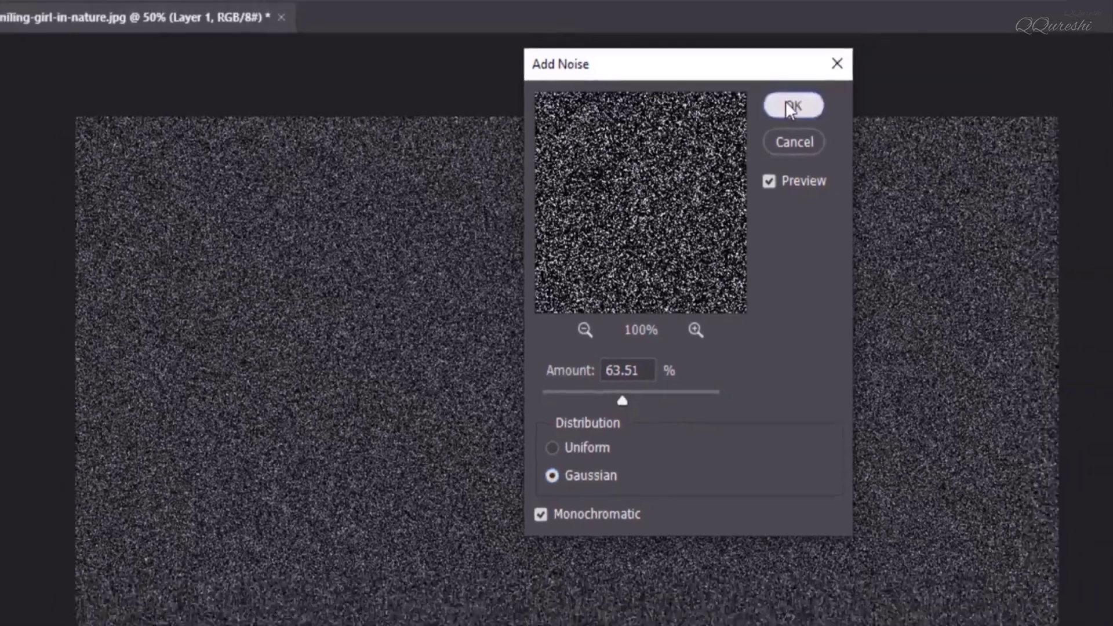
{"action": "left_click", "coordinate": [856, 103]}
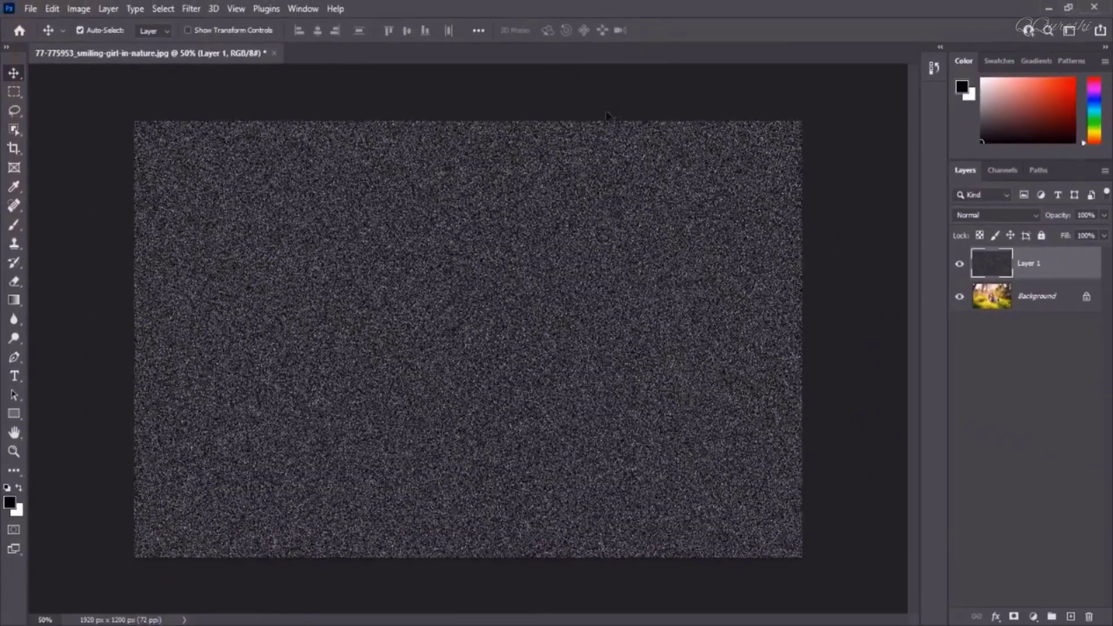
Apply a Gaussian Blur with a 2.7 pixel radius to the noise layer
{"action": "left_click", "coordinate": [187, 9]}
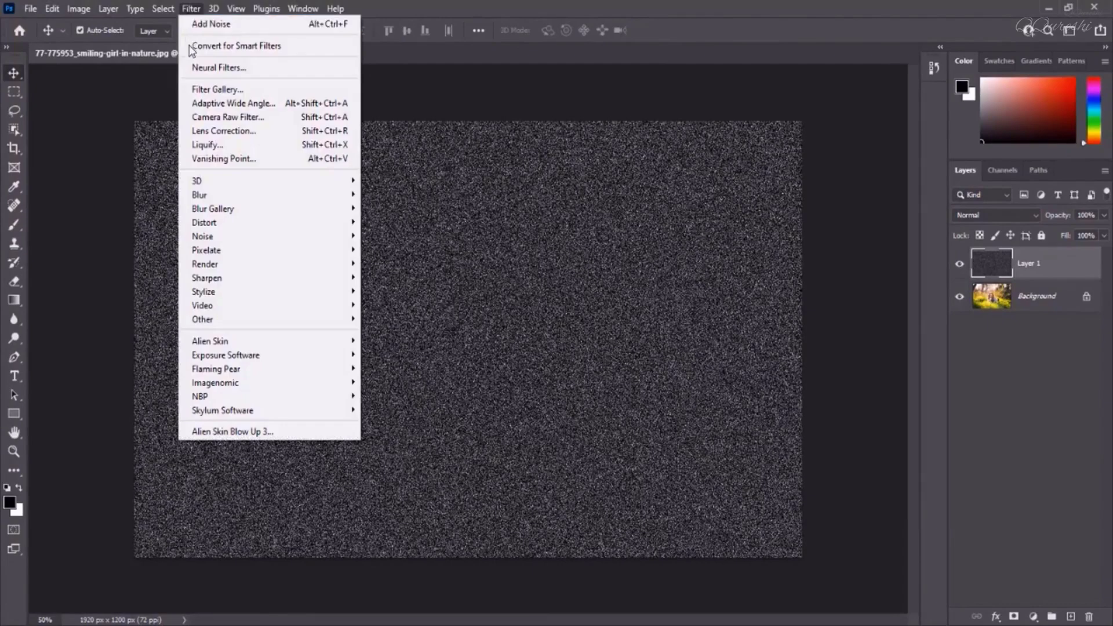
{"action": "mouse_move", "coordinate": [211, 193]}
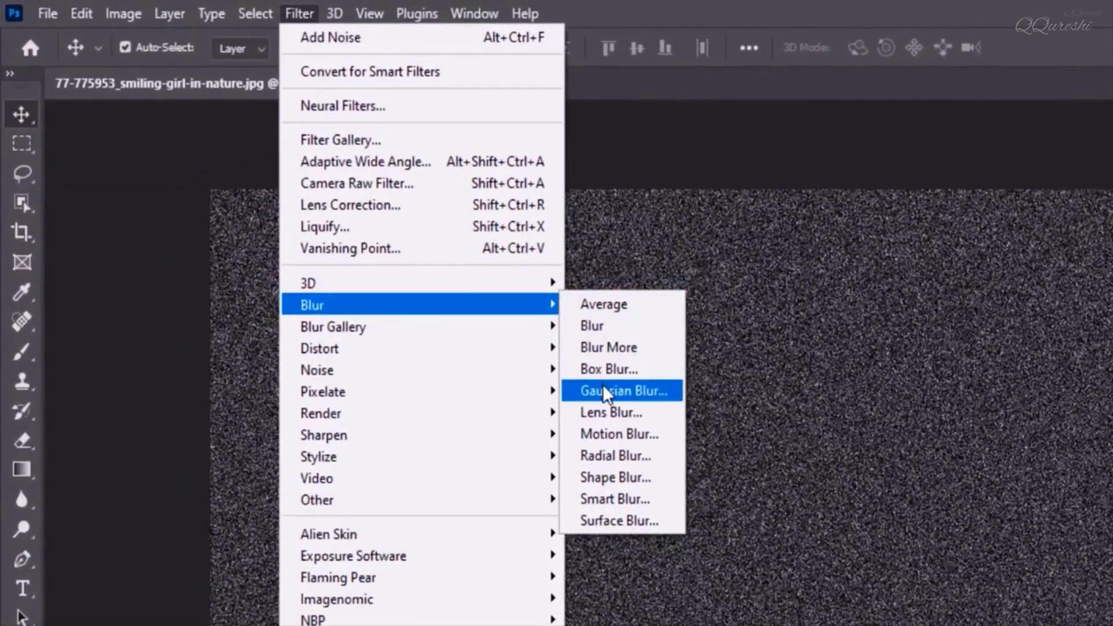
{"action": "left_click", "coordinate": [463, 293]}
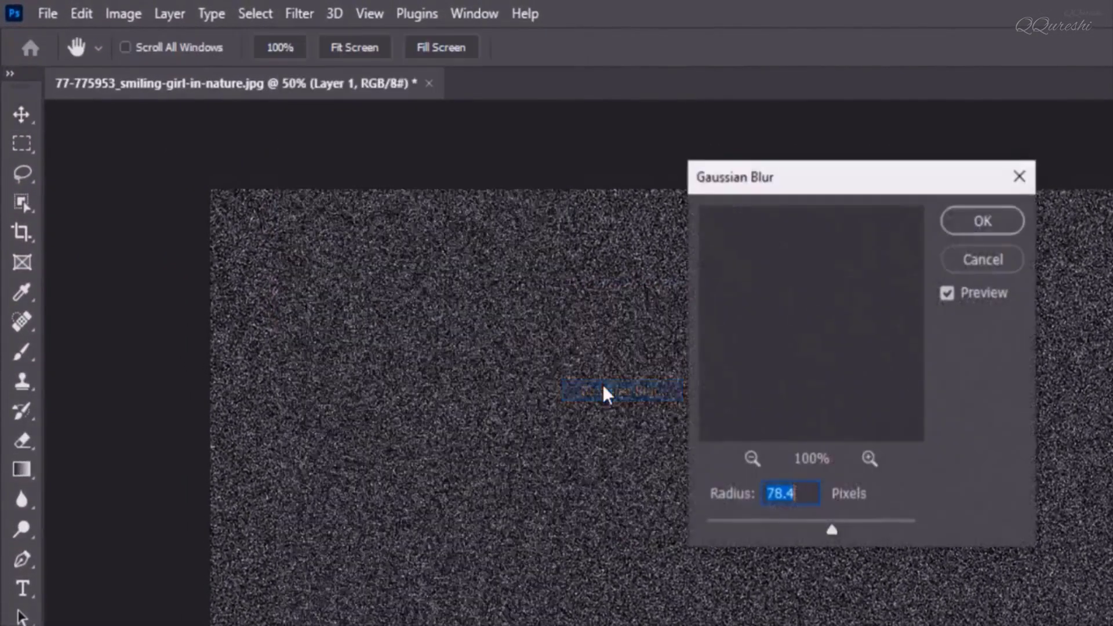
{"action": "left_click", "coordinate": [745, 525]}
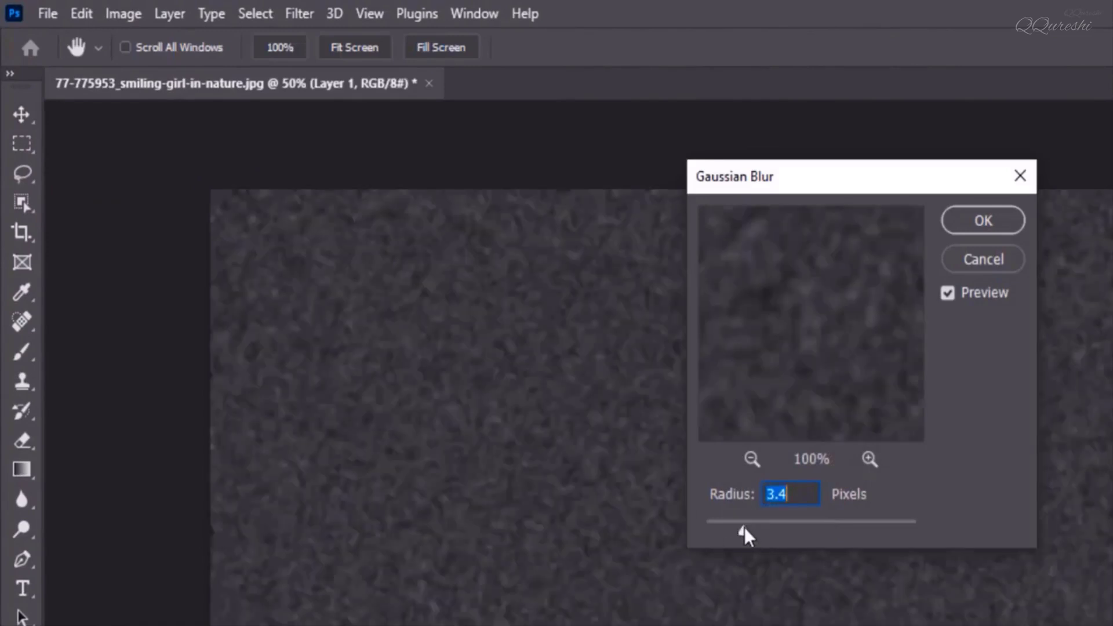
{"action": "left_click_drag", "start_coordinate": [742, 527], "coordinate": [736, 530]}
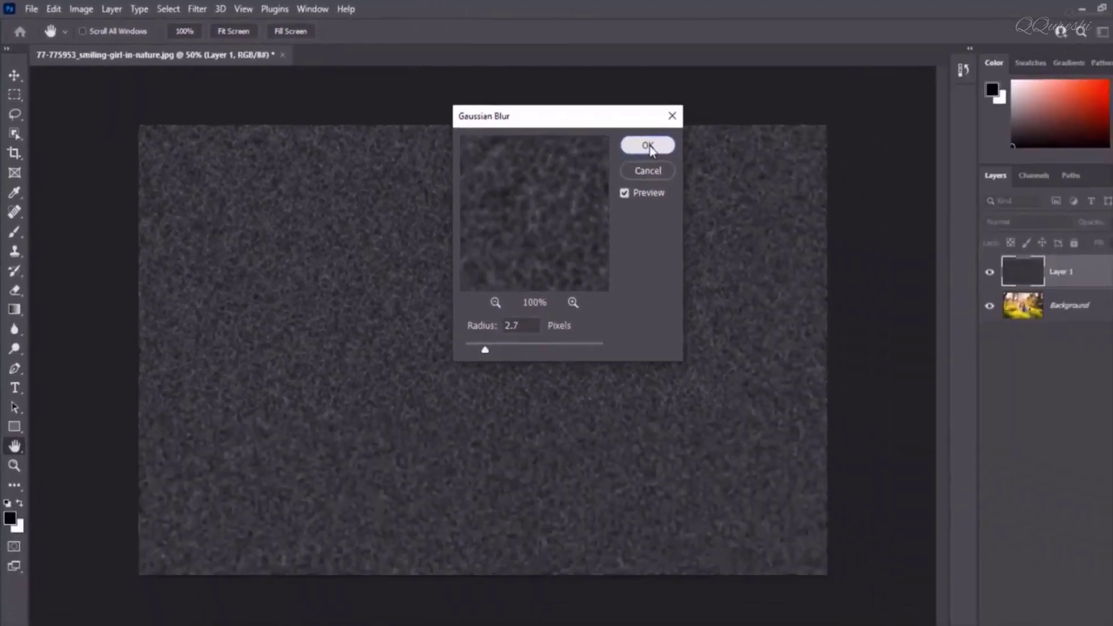
{"action": "left_click", "coordinate": [986, 221]}
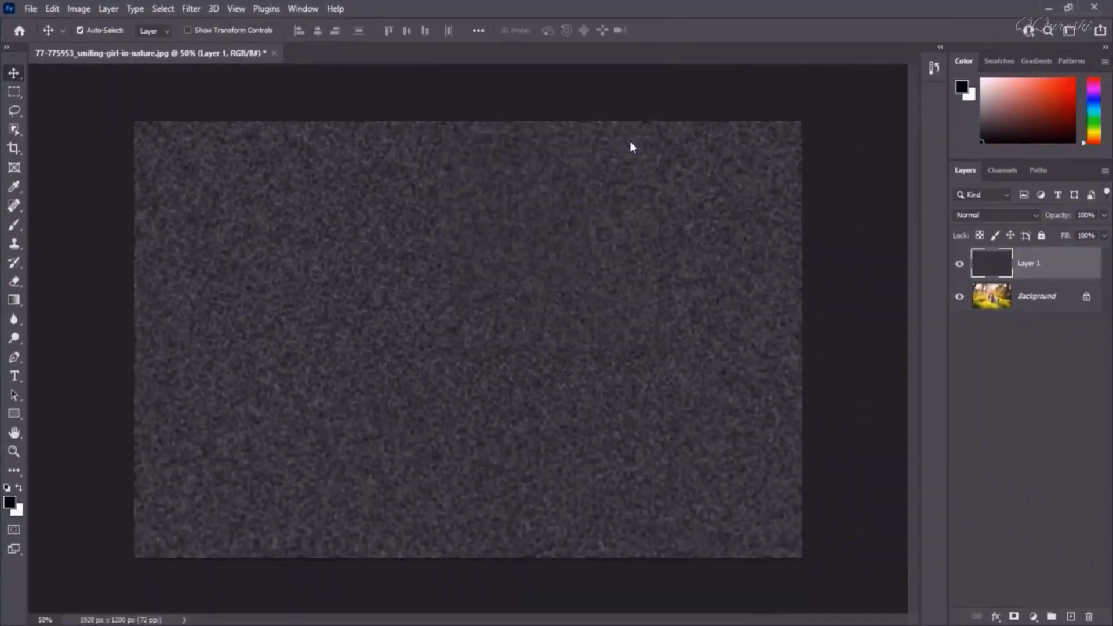
Apply a Threshold adjustment with threshold level 89 to turn the noise into sparse white dots
{"action": "left_click", "coordinate": [79, 9]}
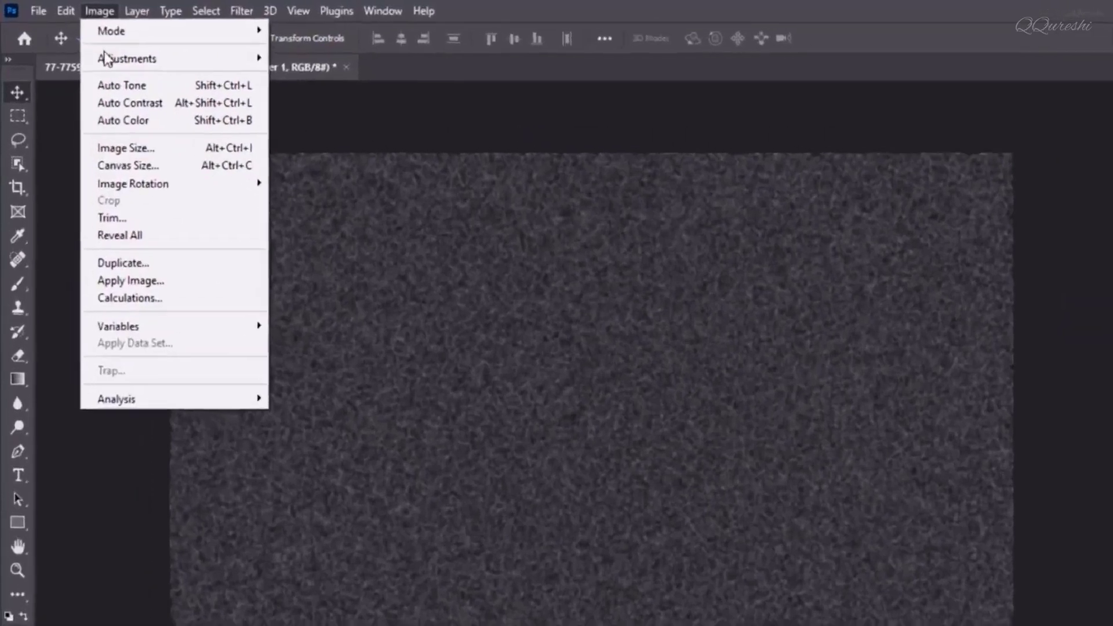
{"action": "mouse_move", "coordinate": [95, 46]}
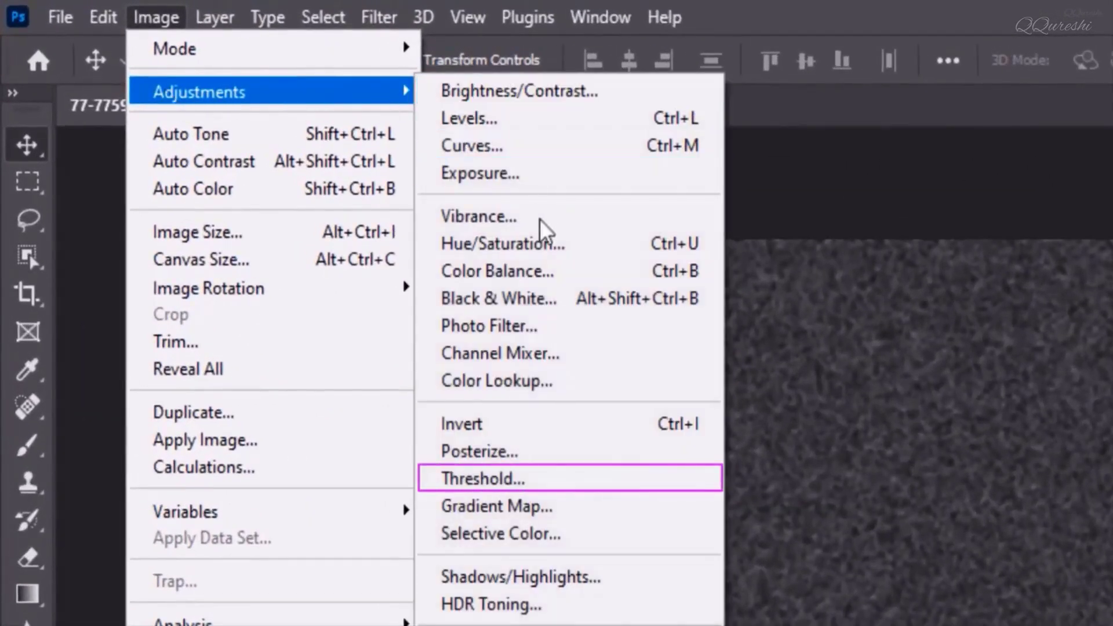
{"action": "left_click", "coordinate": [643, 484]}
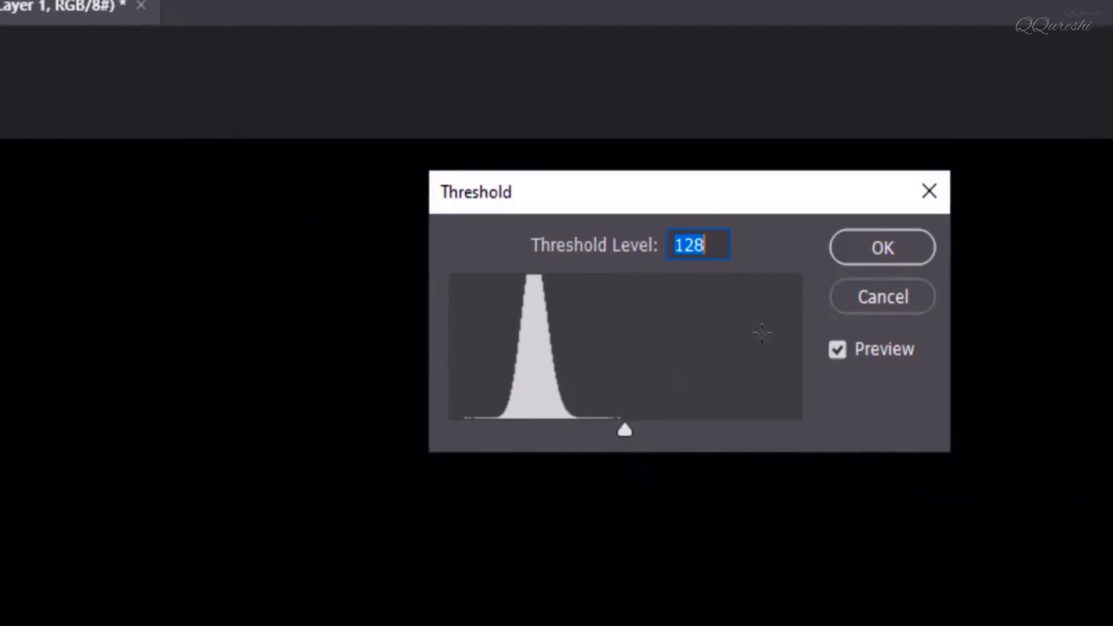
{"action": "left_click", "coordinate": [615, 434]}
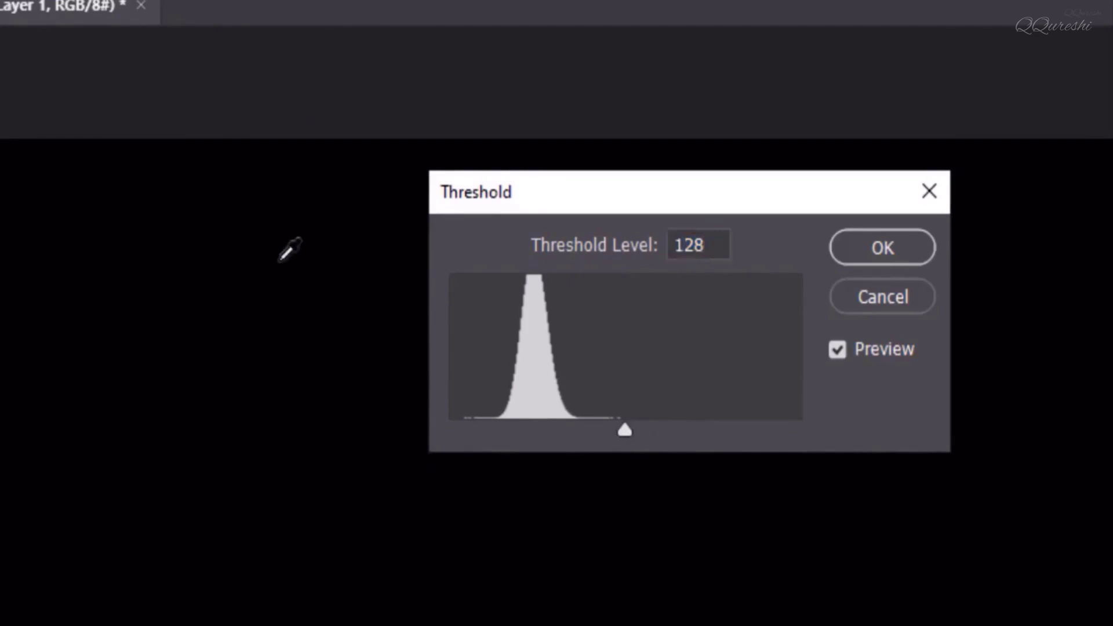
{"action": "left_click_drag", "start_coordinate": [626, 432], "coordinate": [570, 427]}
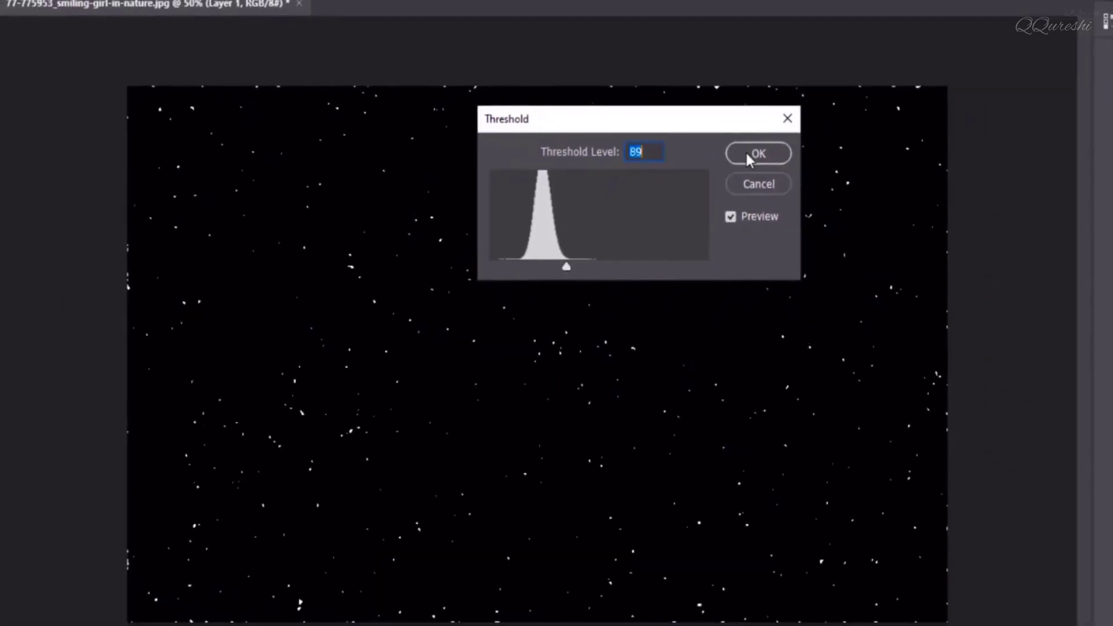
{"action": "left_click", "coordinate": [747, 154]}
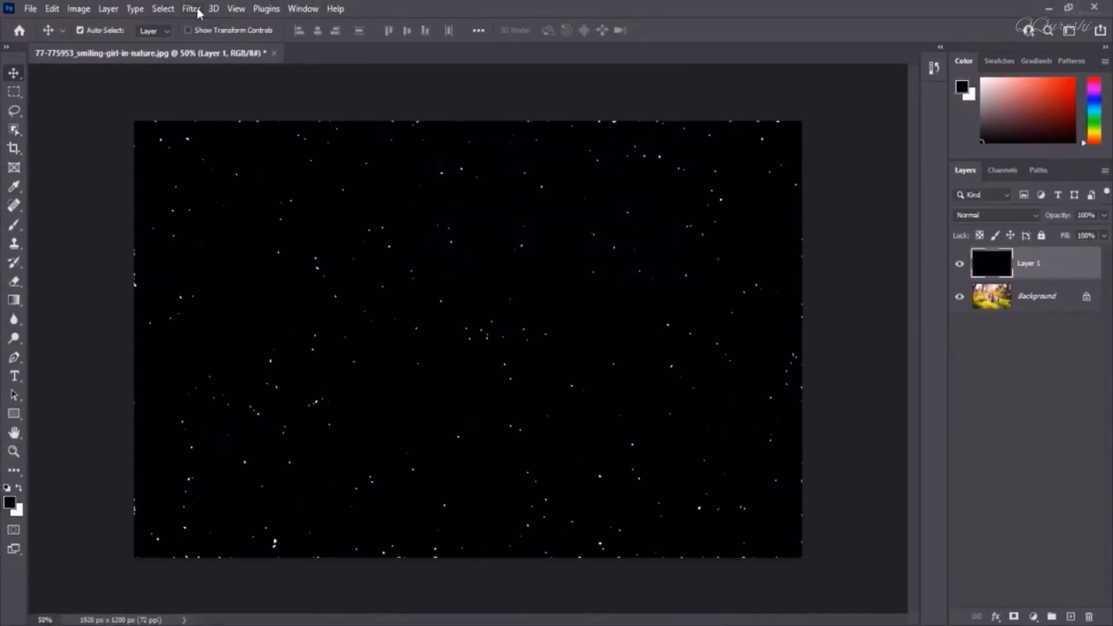
Apply Field Blur to the dots layer with 50 px blur and 84% Light Bokeh
{"action": "left_click", "coordinate": [197, 10]}
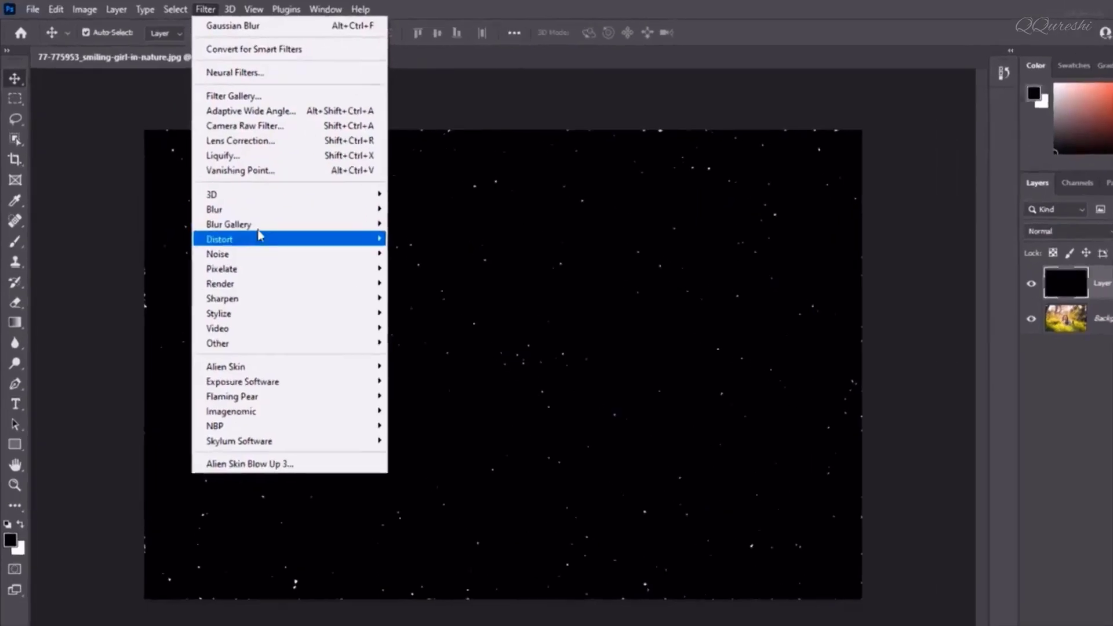
{"action": "mouse_move", "coordinate": [241, 211]}
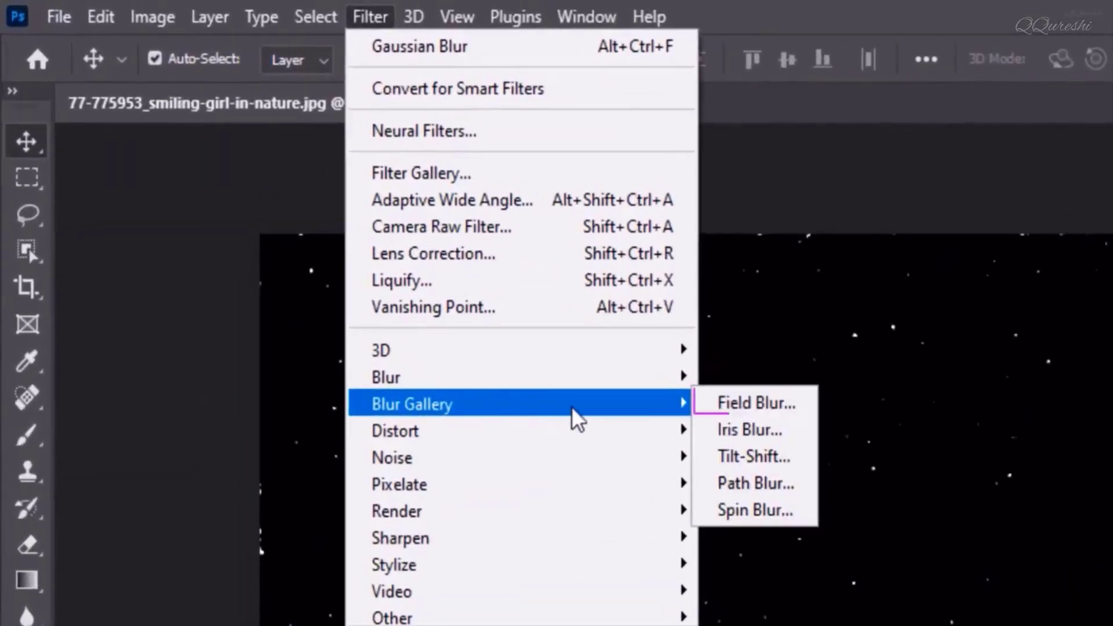
{"action": "left_click", "coordinate": [778, 403]}
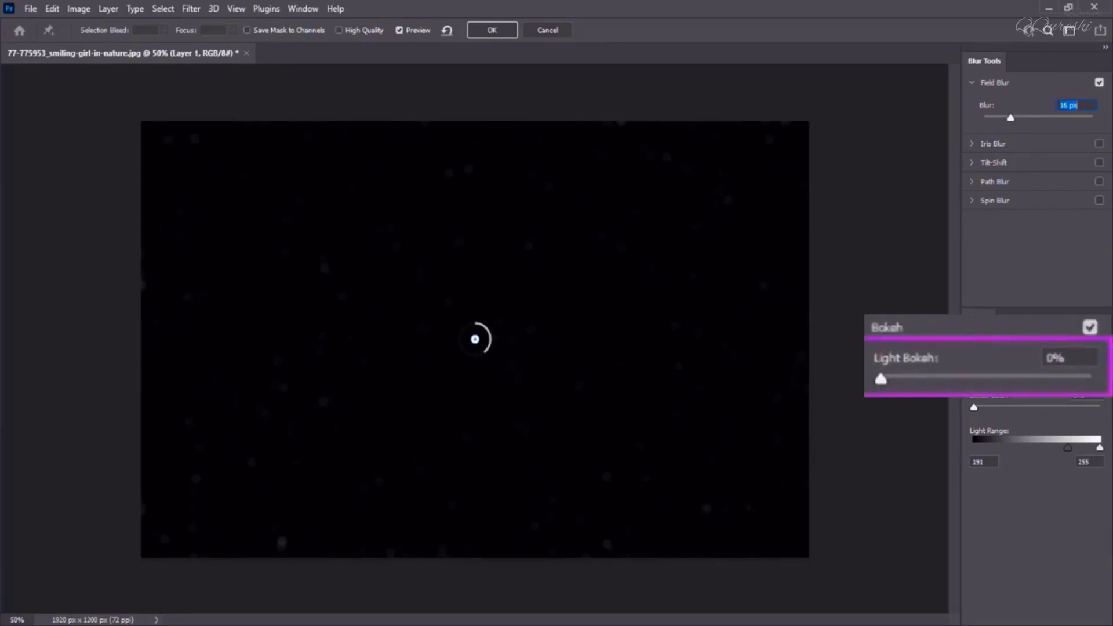
{"action": "left_click_drag", "start_coordinate": [975, 371], "coordinate": [1076, 378]}
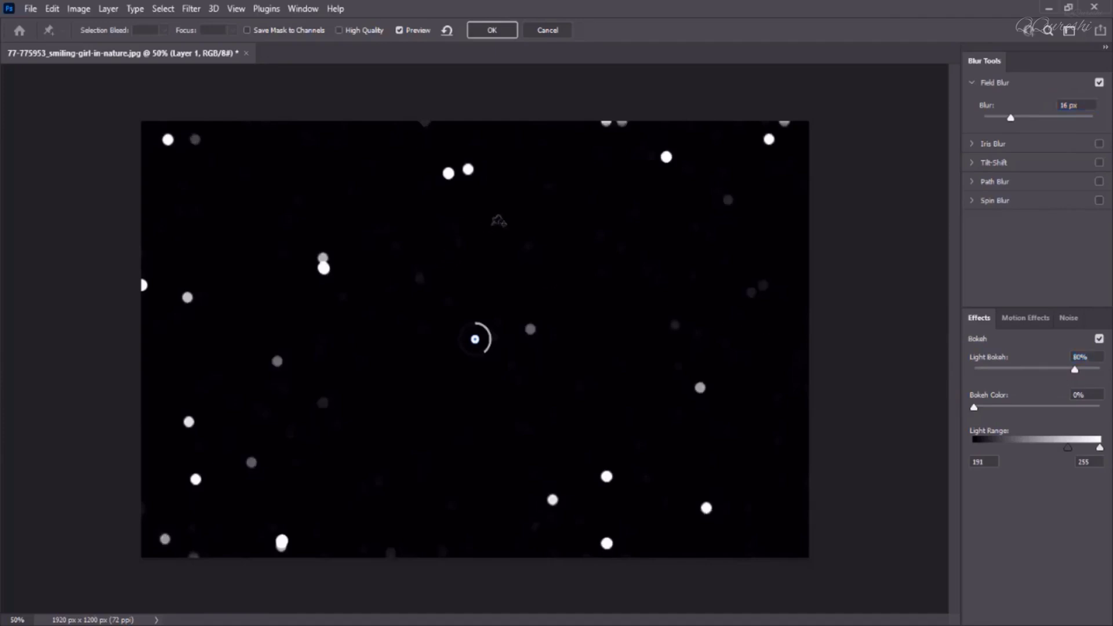
{"action": "left_click_drag", "start_coordinate": [1010, 118], "coordinate": [1026, 119]}
{"action": "left_click", "coordinate": [1068, 105]}
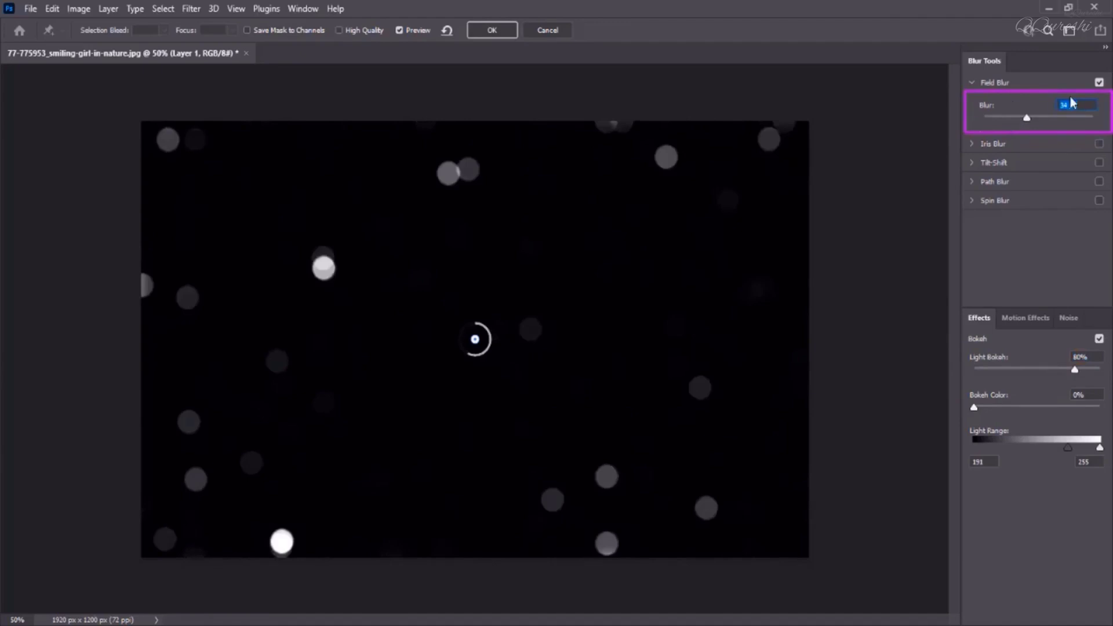
{"action": "left_click_drag", "start_coordinate": [1027, 119], "coordinate": [1039, 121]}
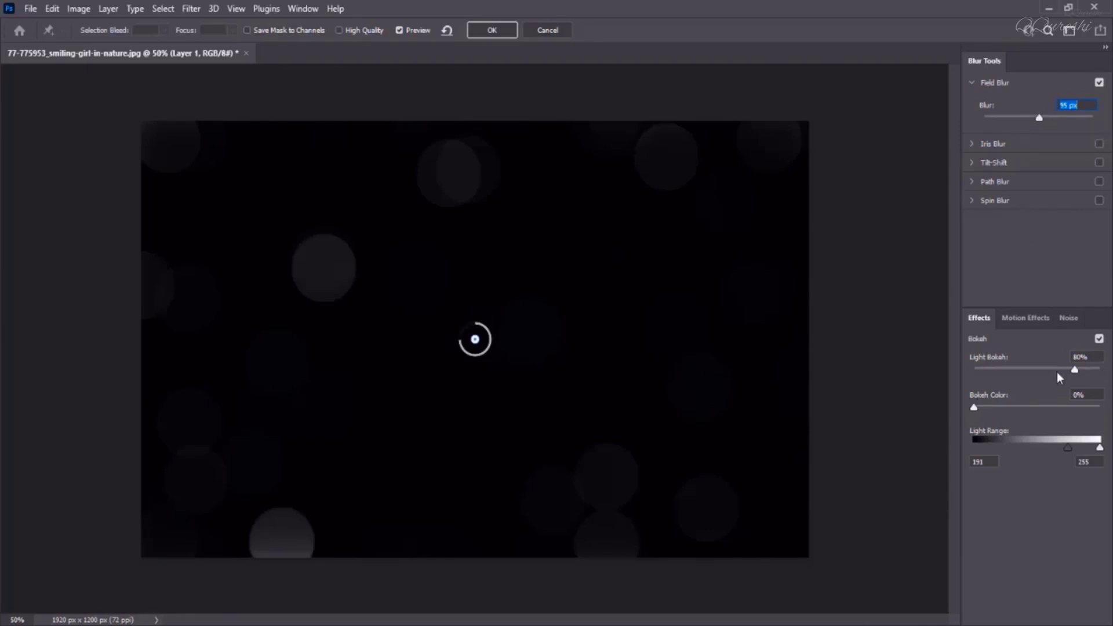
{"action": "left_click_drag", "start_coordinate": [1075, 370], "coordinate": [1079, 370]}
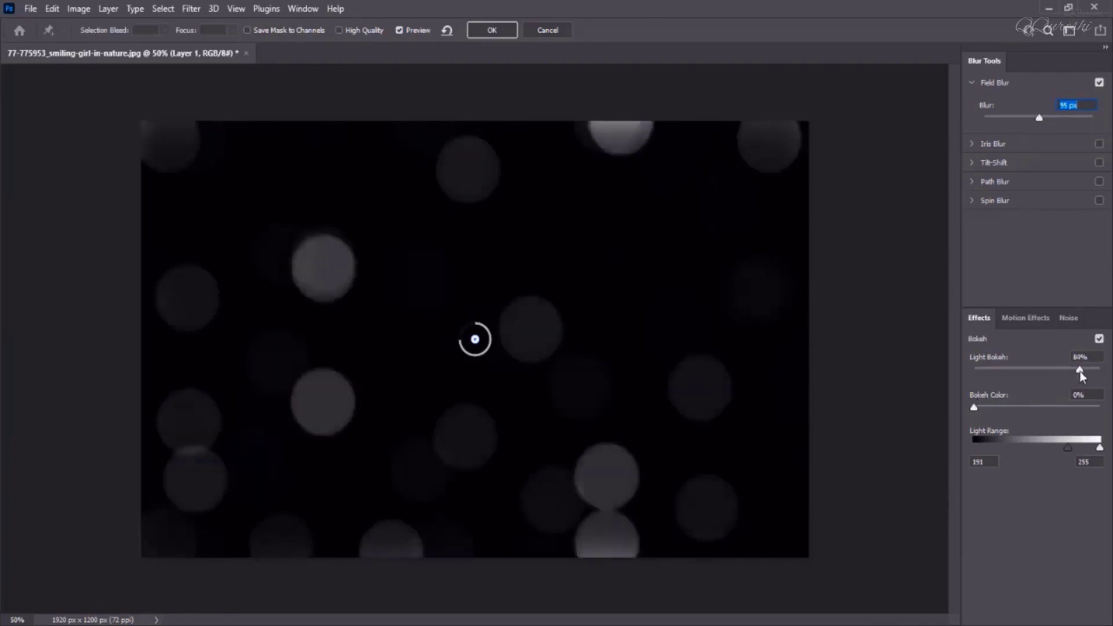
{"action": "left_click_drag", "start_coordinate": [1039, 118], "coordinate": [1032, 123]}
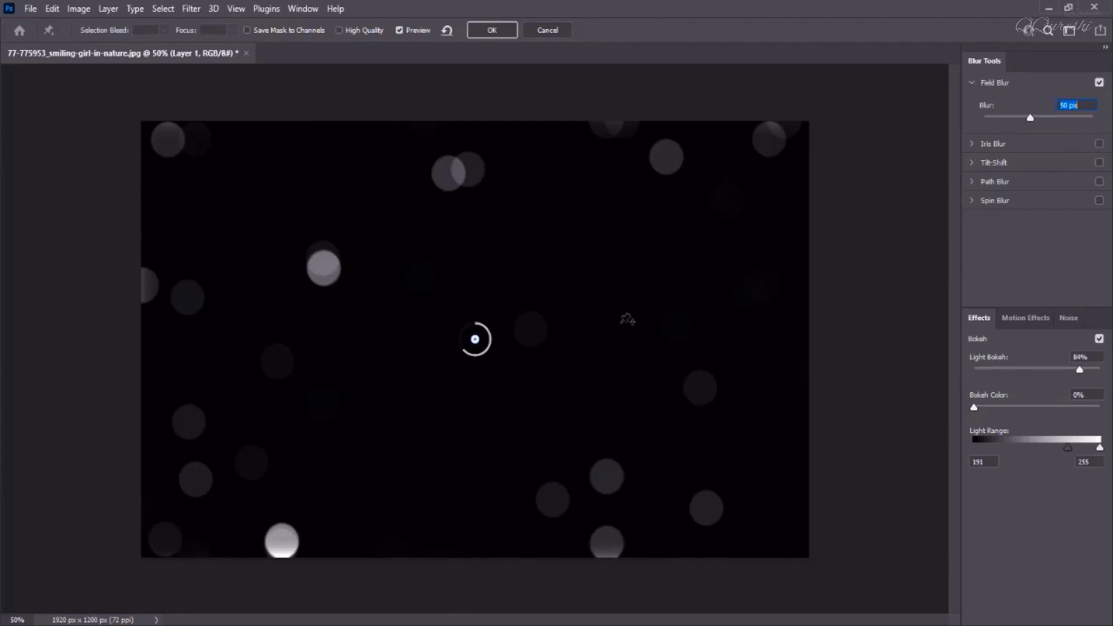
{"action": "left_click", "coordinate": [509, 32]}
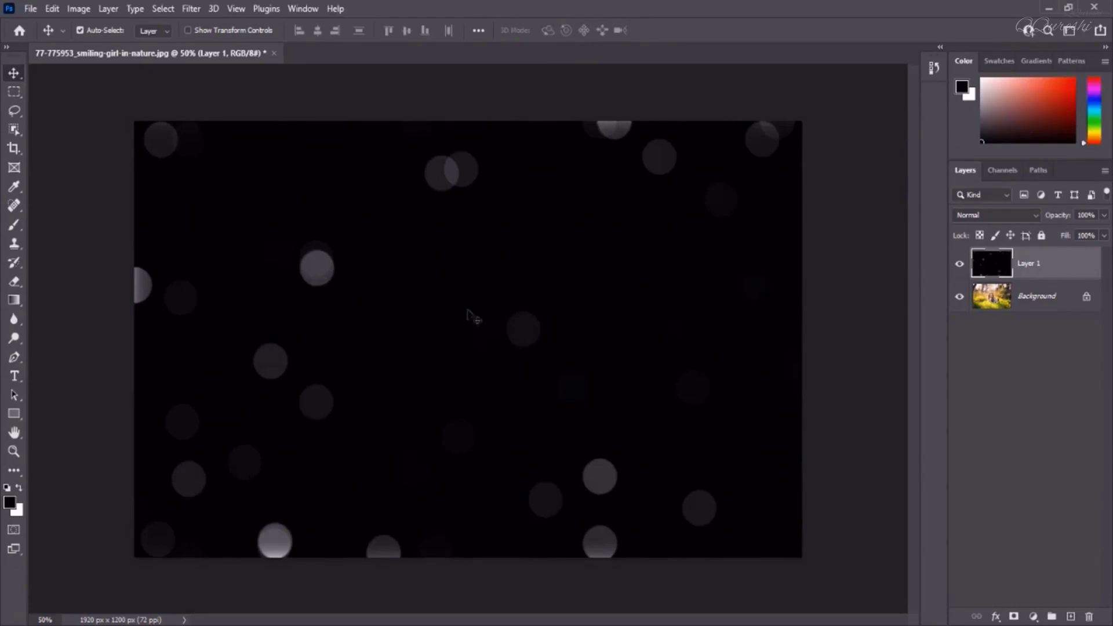
Duplicate the Background layer and move the copy above Layer 1
{"action": "left_click", "coordinate": [1042, 297]}
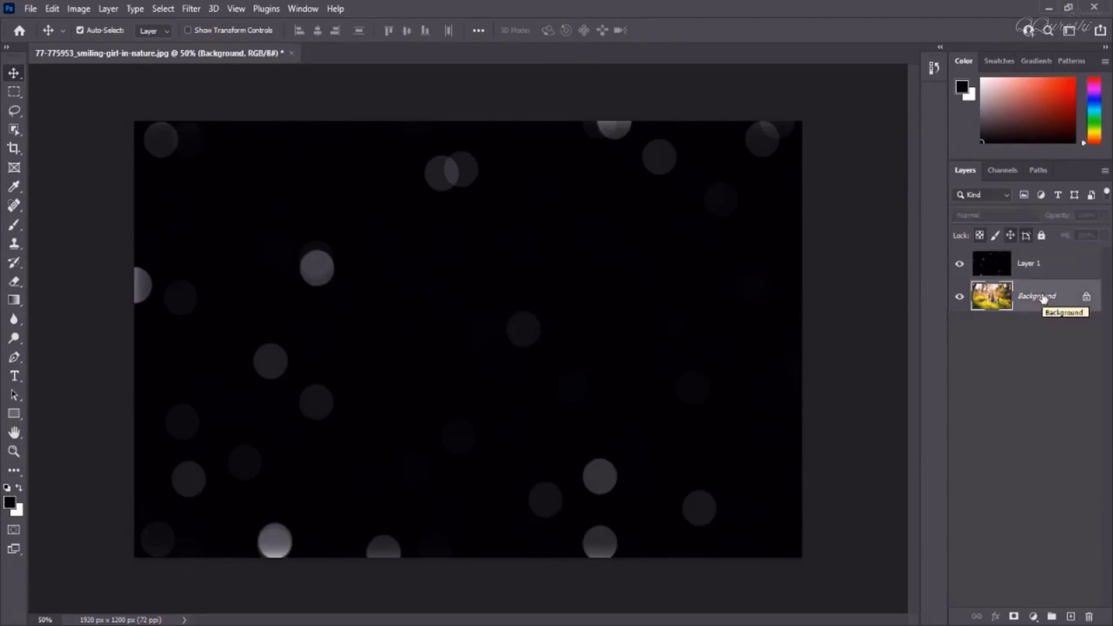
{"action": "key", "text": "ctrl+j"}
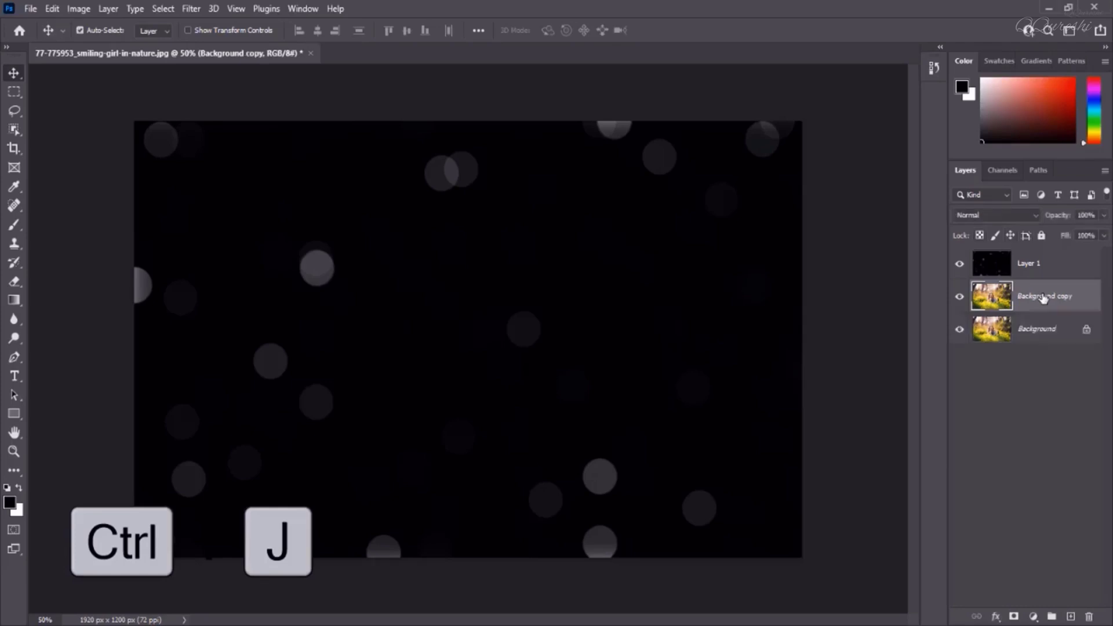
{"action": "left_click_drag", "start_coordinate": [1043, 296], "coordinate": [1036, 257]}
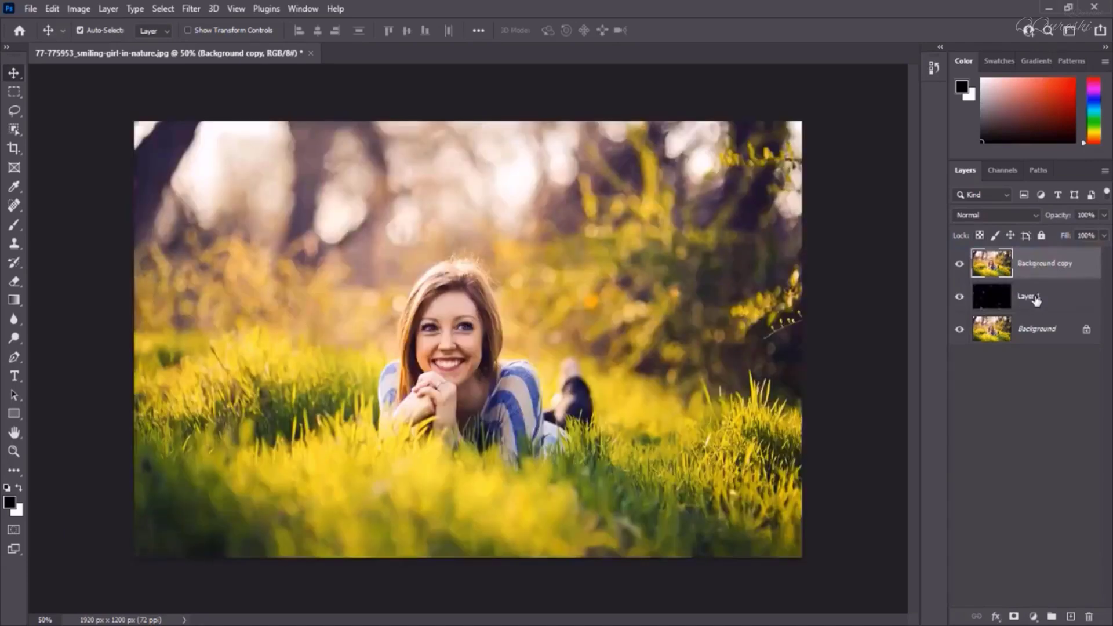
Rename Layer 1 to Bokeh
{"action": "left_click", "coordinate": [1036, 298]}
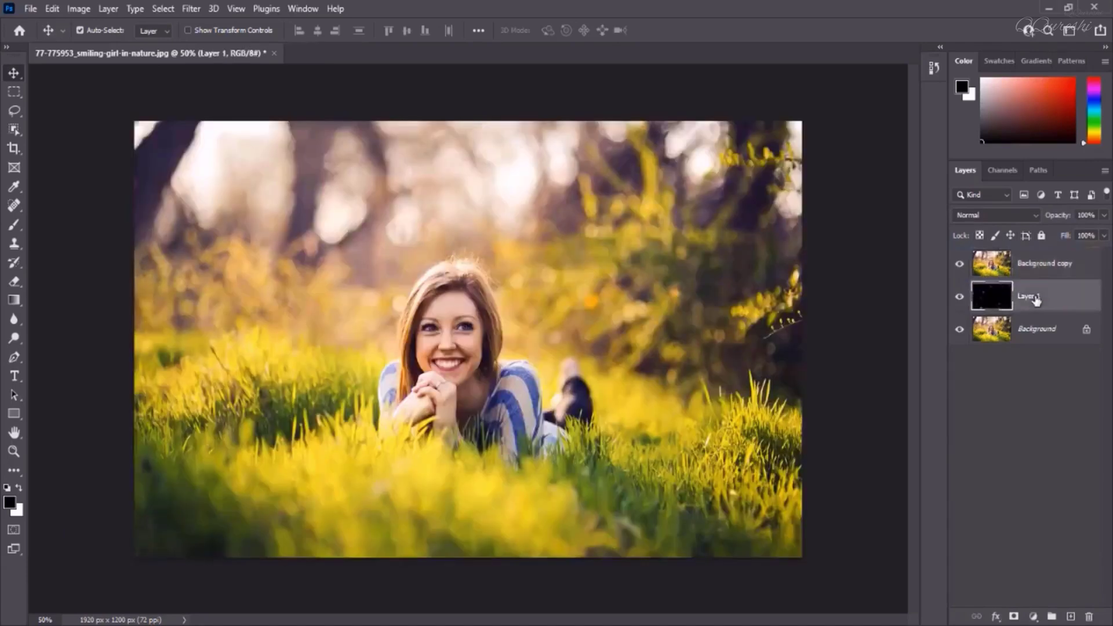
{"action": "double_click", "coordinate": [1036, 297]}
{"action": "key", "text": "Return"}
Apply a Gaussian Blur with a radius of 72.6 pixels to the Background copy layer
{"action": "left_click", "coordinate": [1035, 264]}
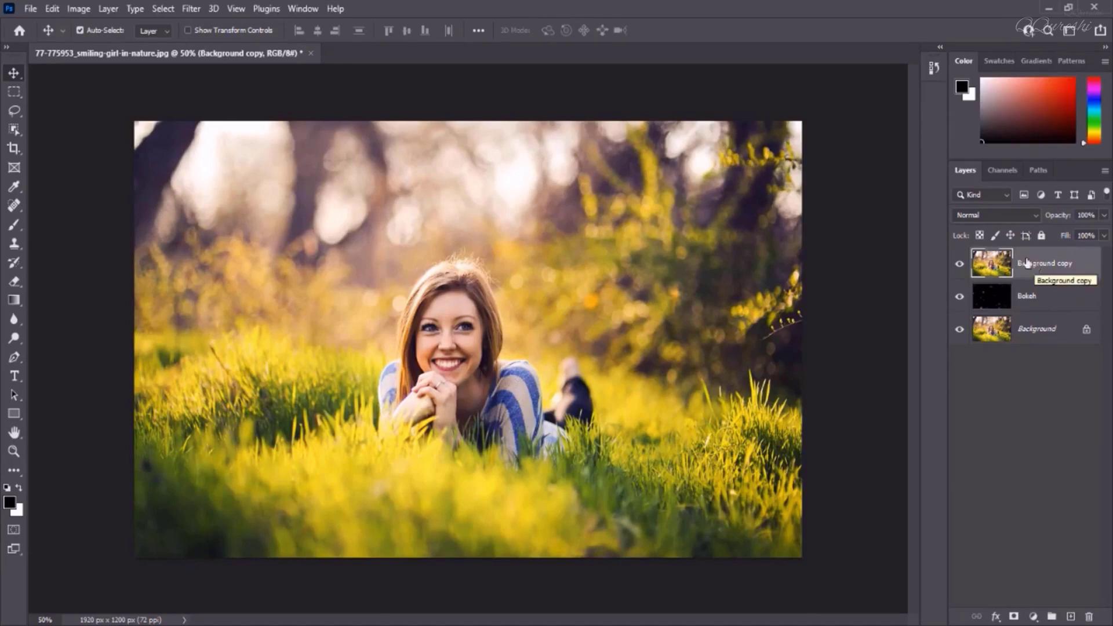
{"action": "left_click", "coordinate": [192, 9]}
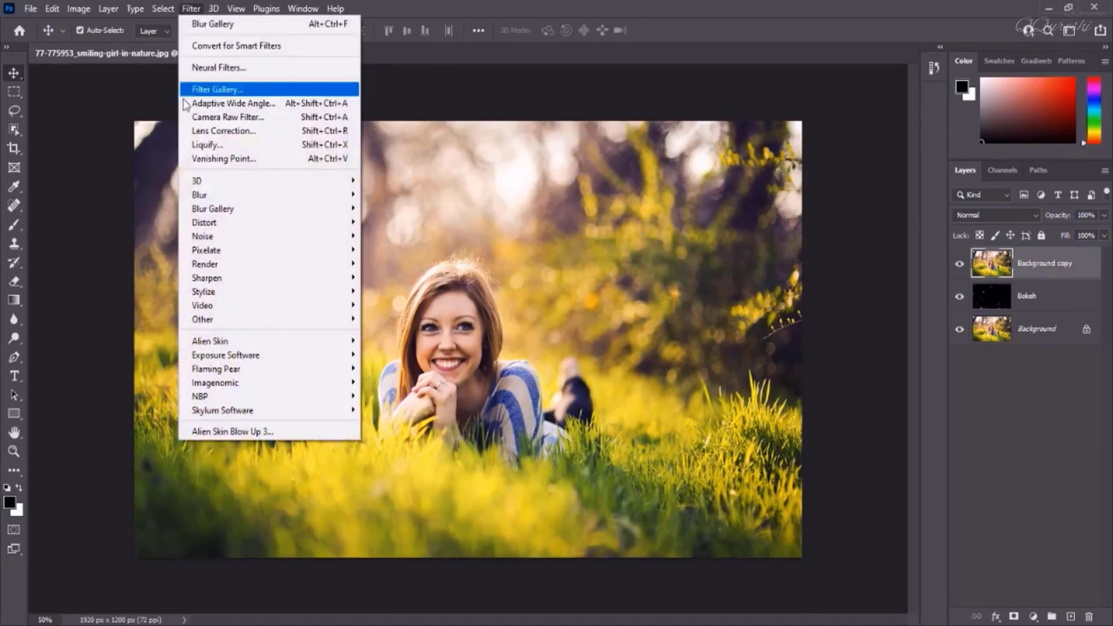
{"action": "mouse_move", "coordinate": [293, 195]}
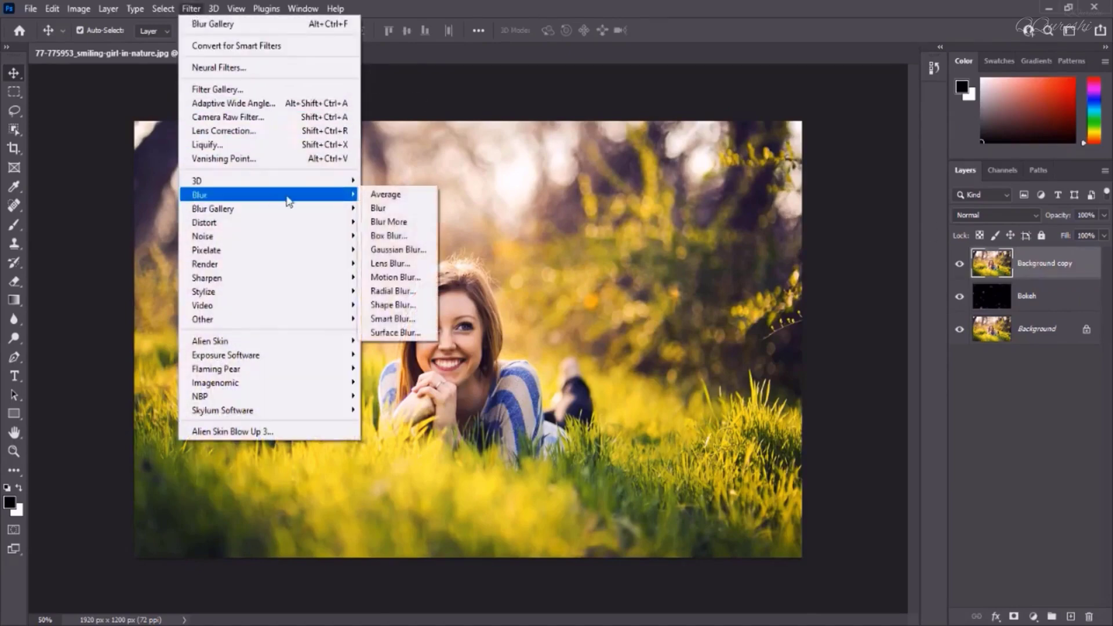
{"action": "left_click", "coordinate": [397, 251]}
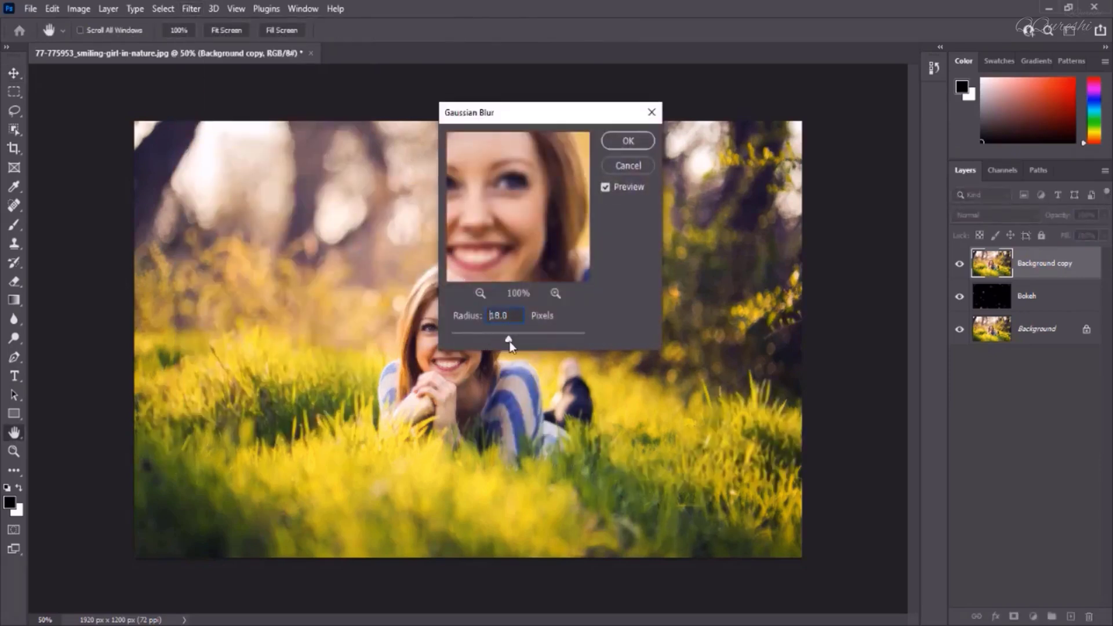
{"action": "left_click_drag", "start_coordinate": [537, 342], "coordinate": [531, 339]}
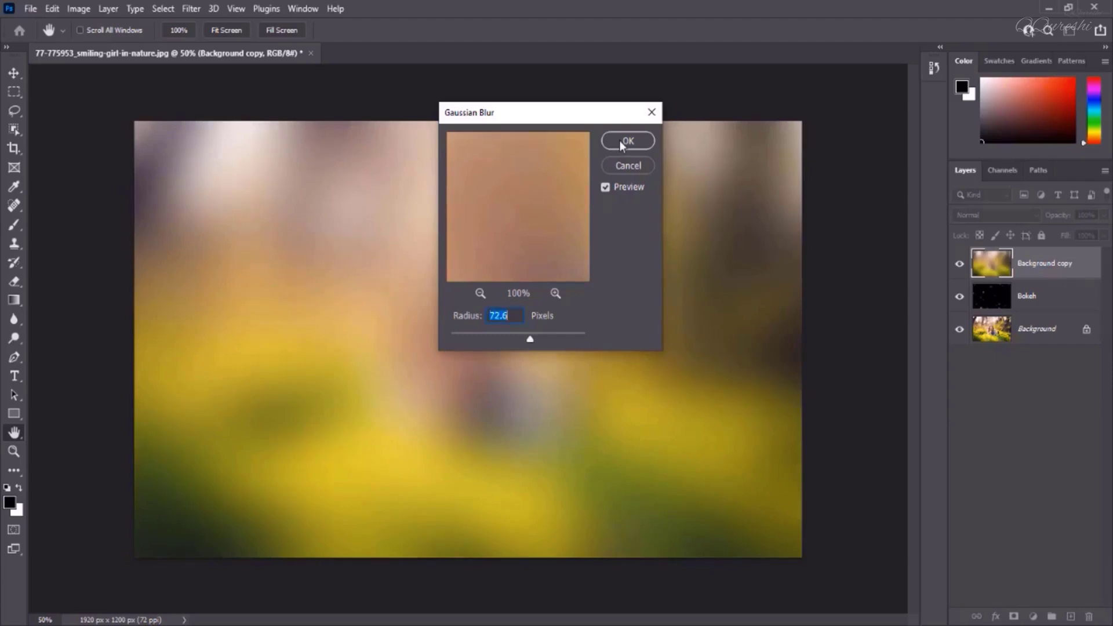
{"action": "left_click", "coordinate": [619, 140]}
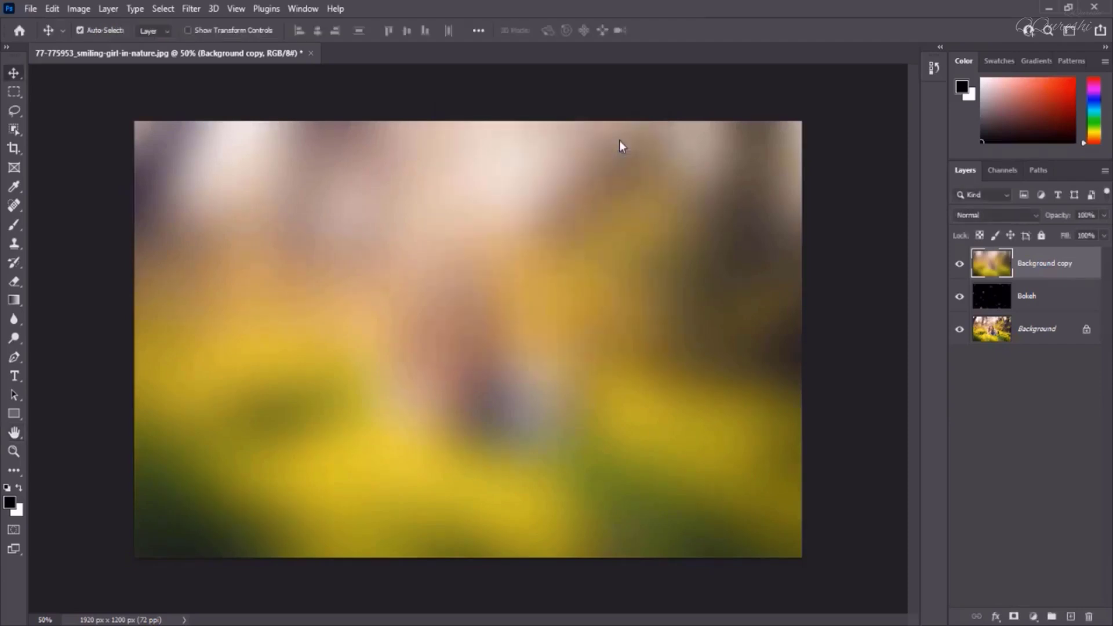
Set the Background copy layer's blend mode to Color and create a clipping mask onto the Bokeh layer
{"action": "left_click", "coordinate": [992, 216]}
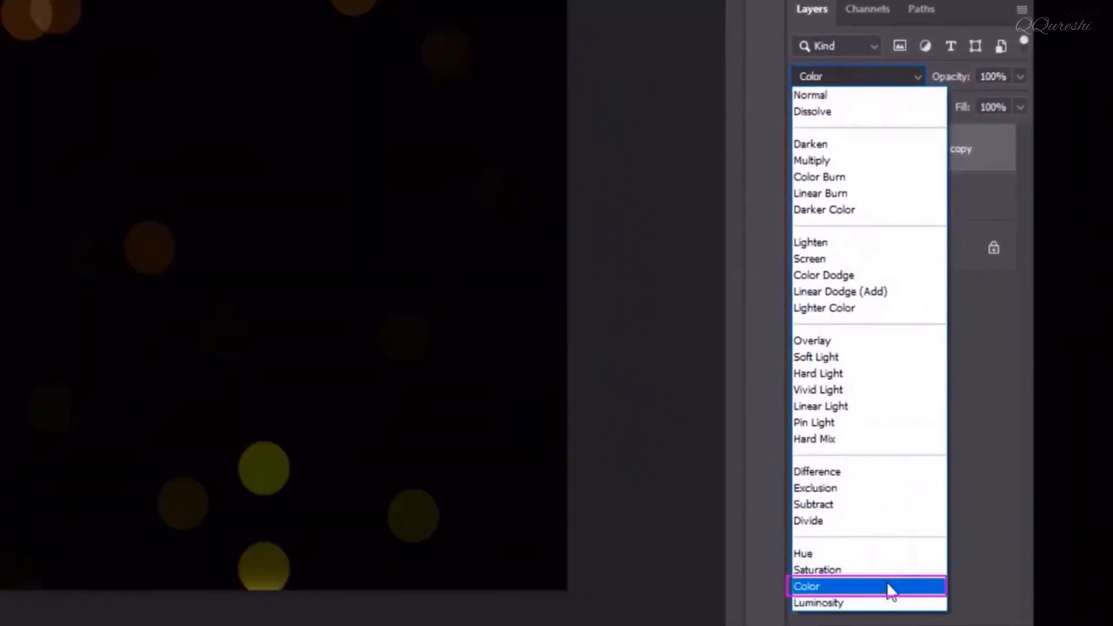
{"action": "left_click", "coordinate": [890, 588]}
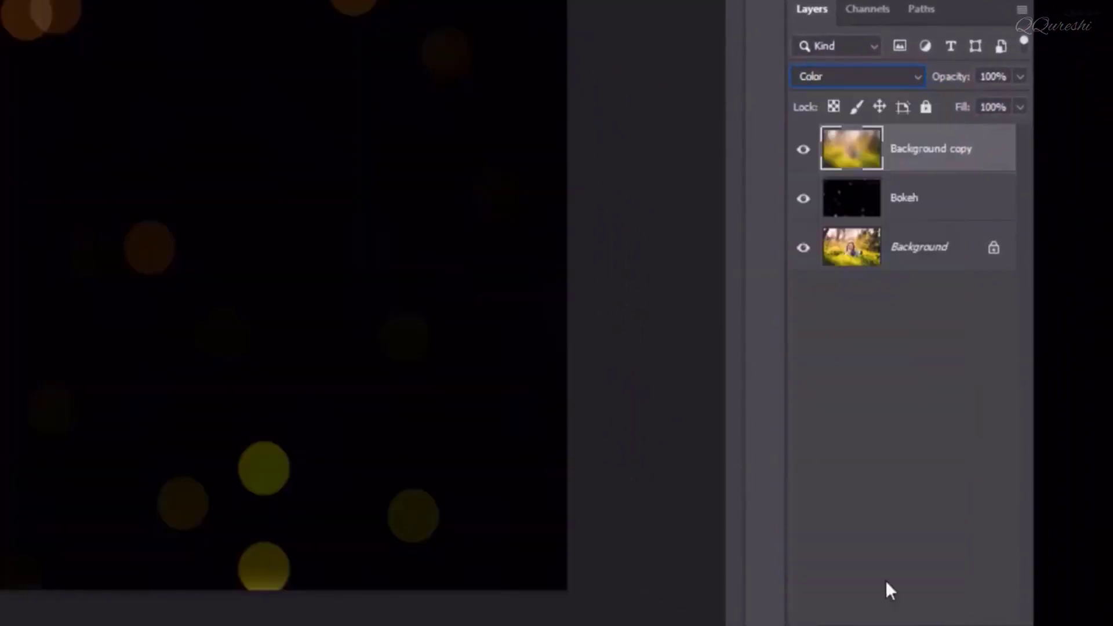
{"action": "right_click", "coordinate": [954, 156]}
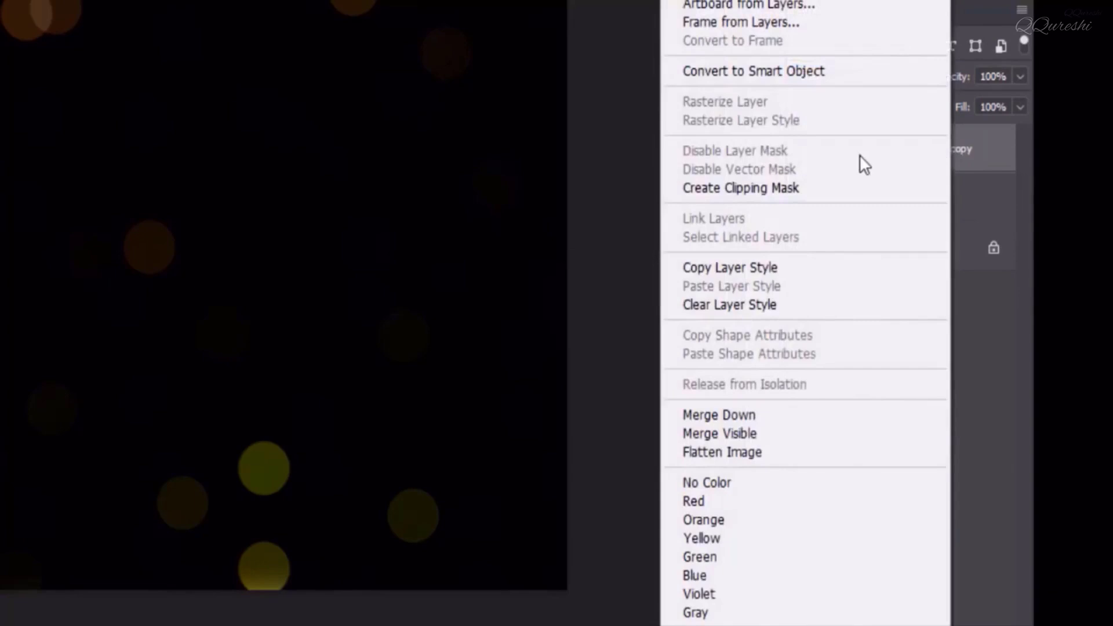
{"action": "left_click", "coordinate": [814, 191]}
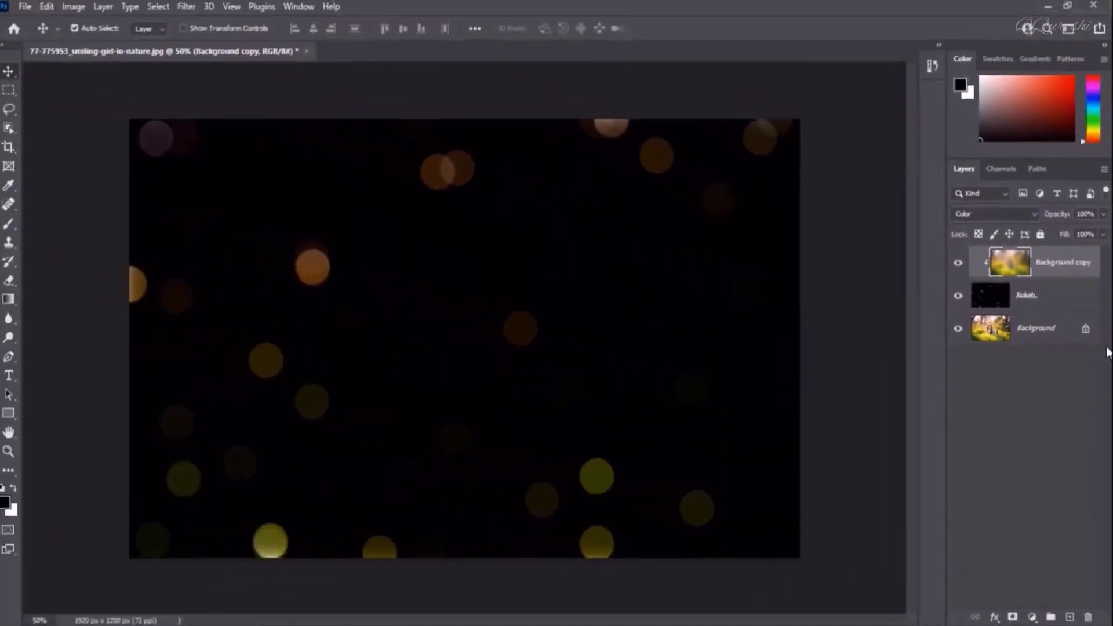
Set the Bokeh layer's blend mode to Screen
{"action": "left_click", "coordinate": [950, 198]}
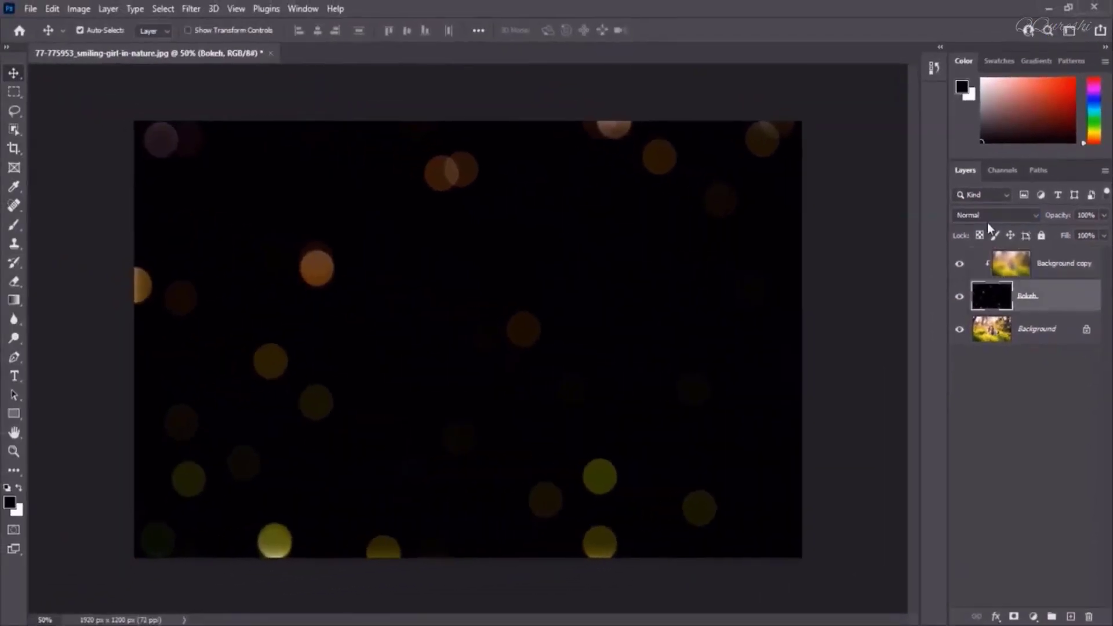
{"action": "left_click", "coordinate": [850, 77]}
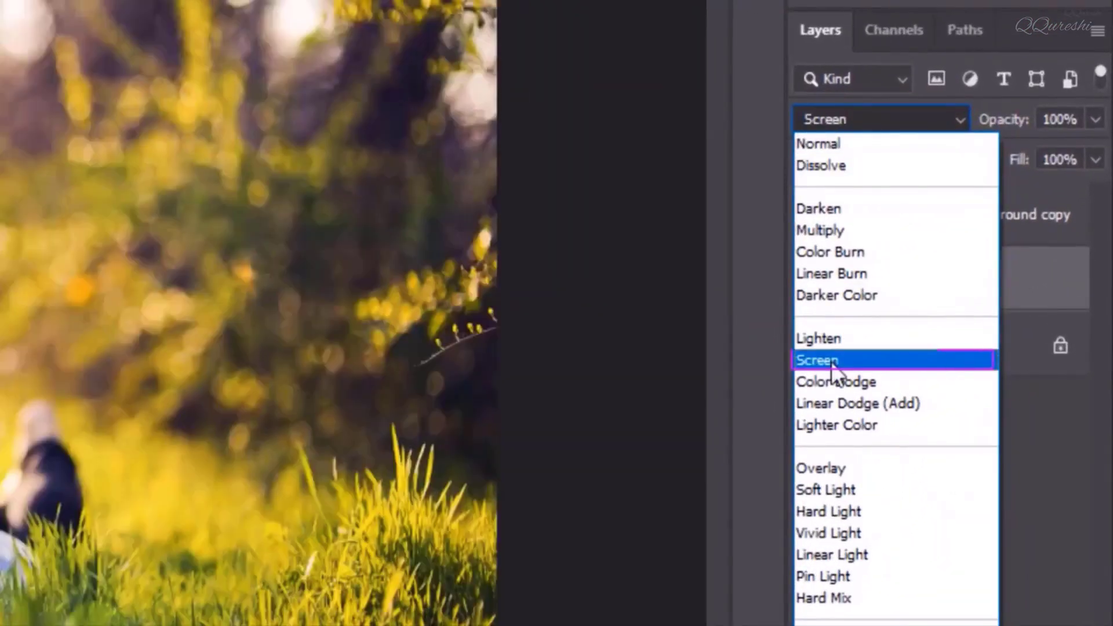
{"action": "left_click", "coordinate": [830, 360]}
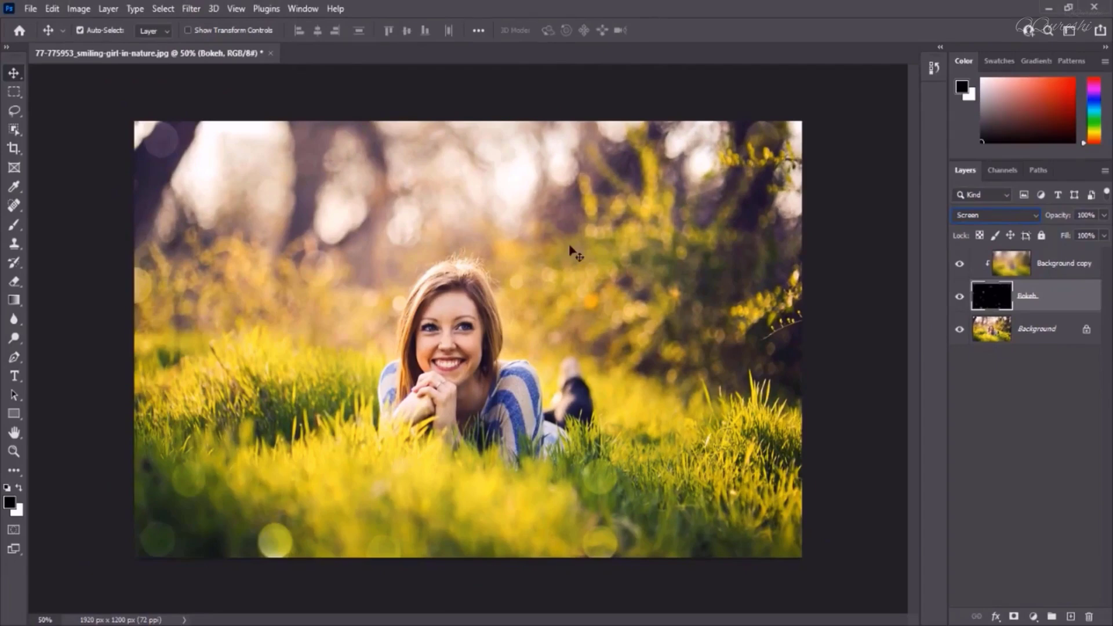
Select the Background copy layer and toggle the Bokeh layer's visibility to compare the effect
{"action": "left_click", "coordinate": [1017, 267]}
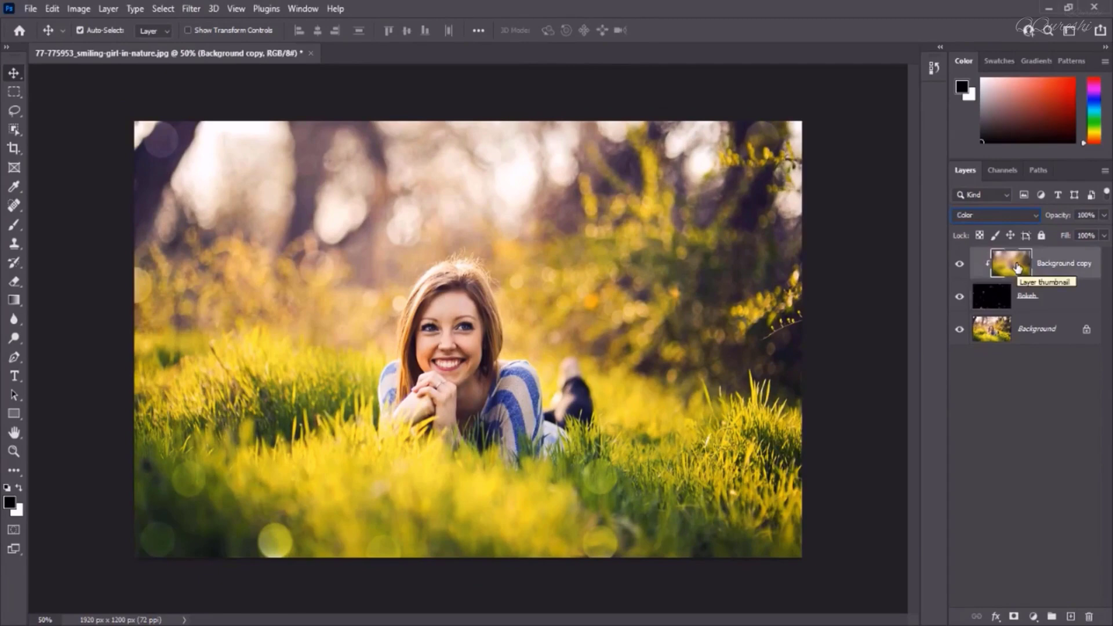
{"action": "left_click", "coordinate": [959, 298]}
{"action": "left_click", "coordinate": [960, 298]}
{"action": "left_click", "coordinate": [959, 298]}
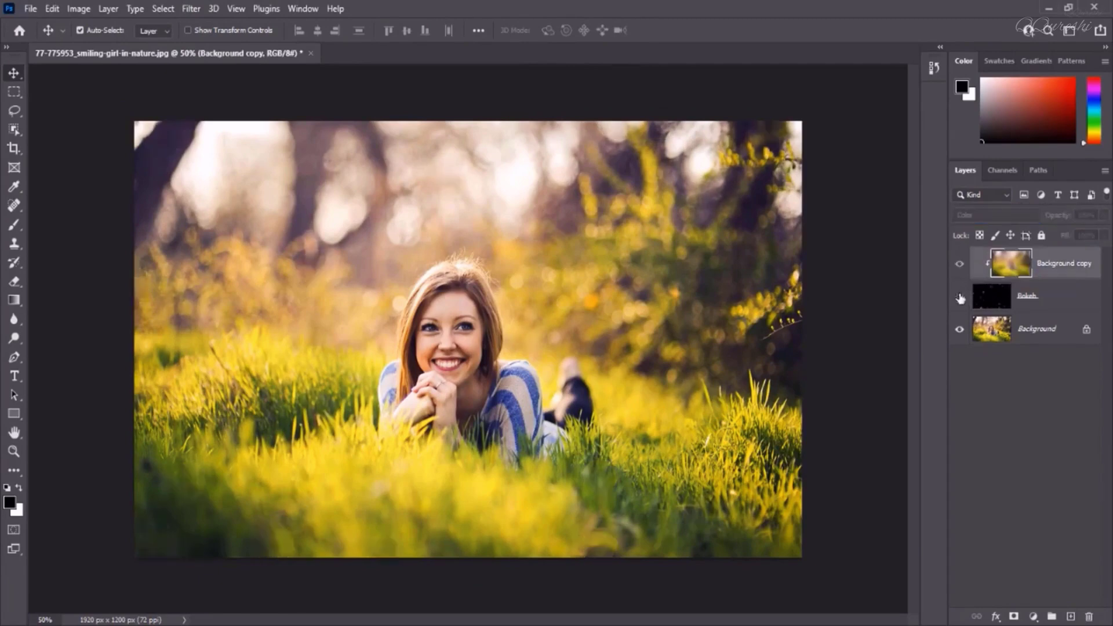
{"action": "left_click", "coordinate": [960, 297]}
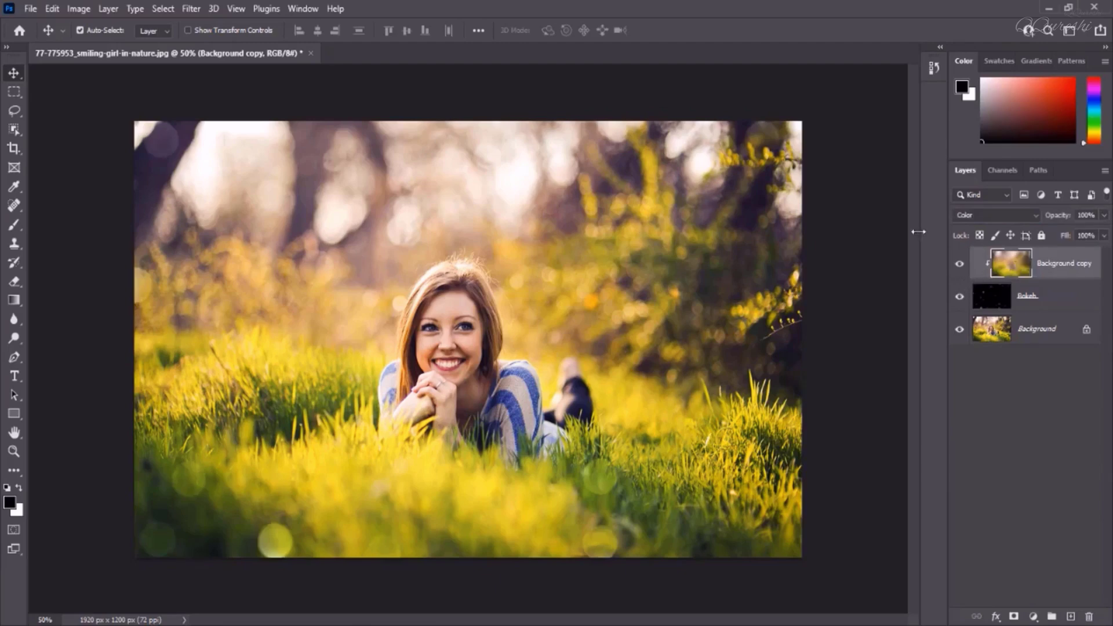
Apply a Hue/Saturation adjustment to the Background copy layer with hue 0 and saturation +100
{"action": "left_click", "coordinate": [87, 8]}
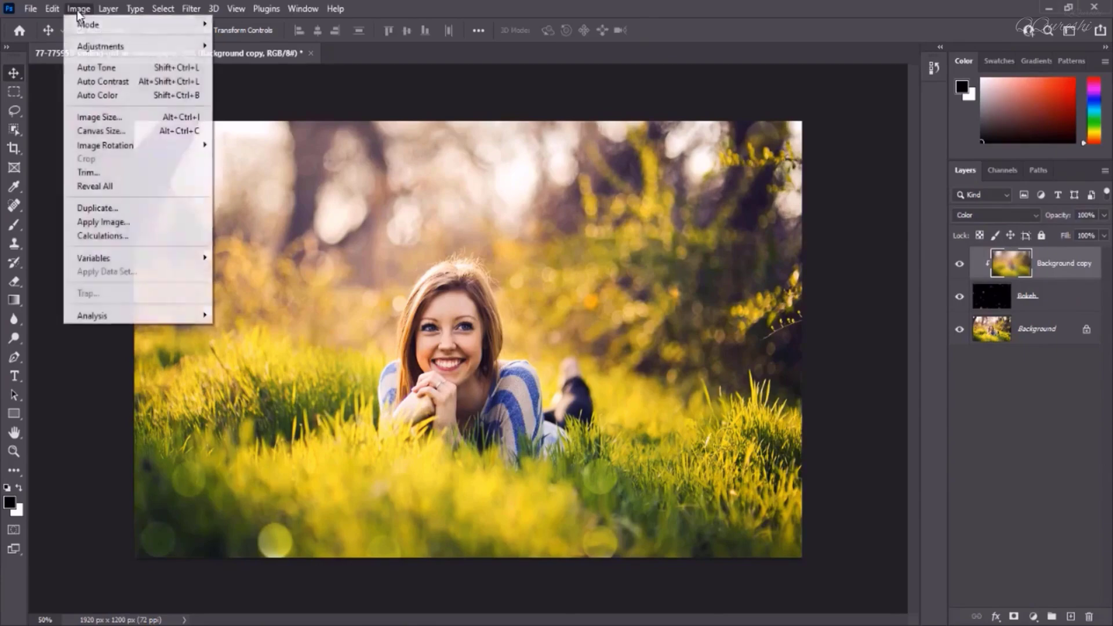
{"action": "mouse_move", "coordinate": [80, 49]}
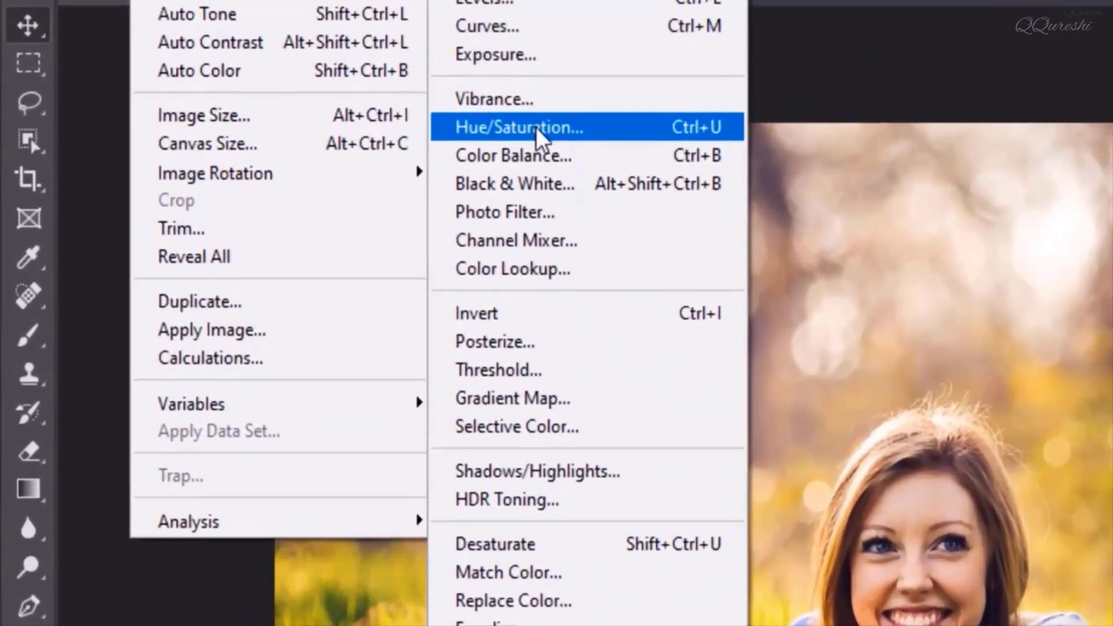
{"action": "left_click", "coordinate": [535, 127]}
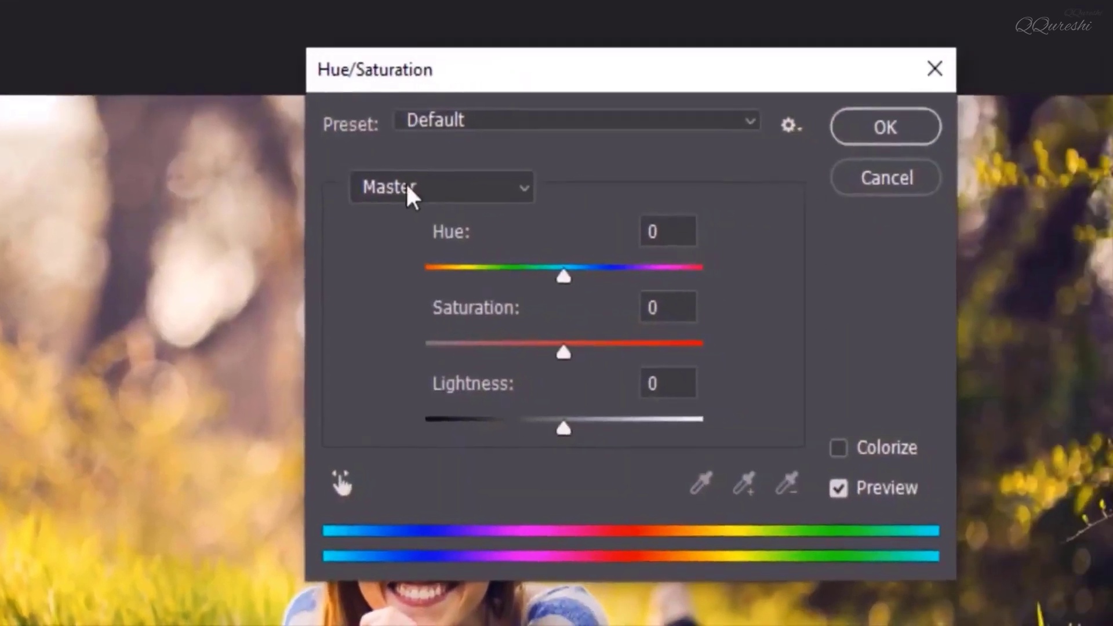
{"action": "left_click_drag", "start_coordinate": [574, 87], "coordinate": [889, 75]}
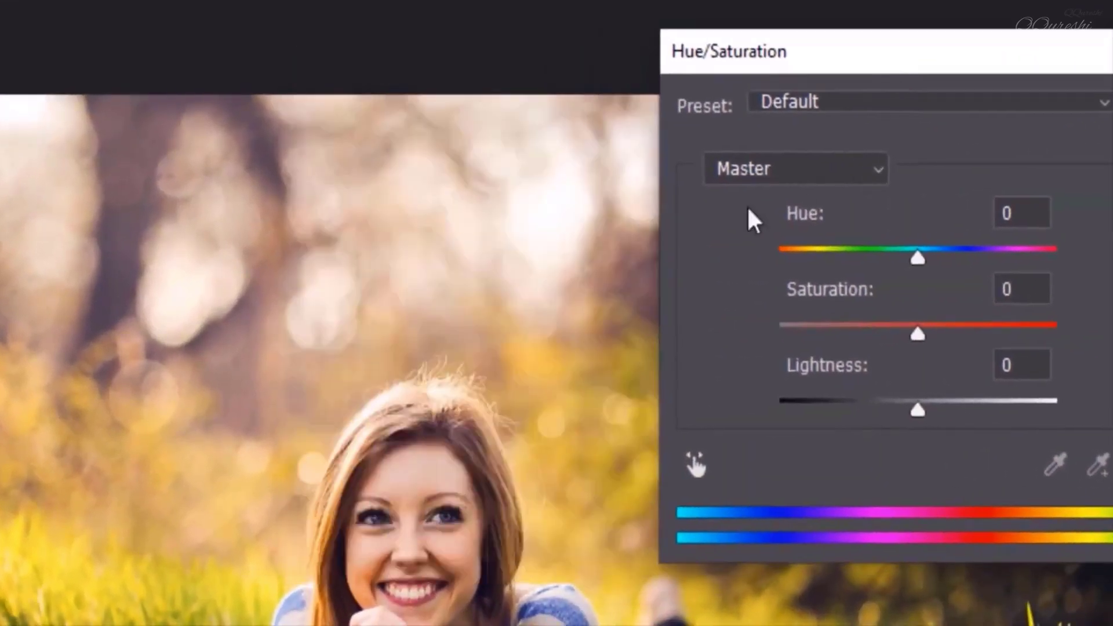
{"action": "left_click_drag", "start_coordinate": [916, 255], "coordinate": [899, 256]}
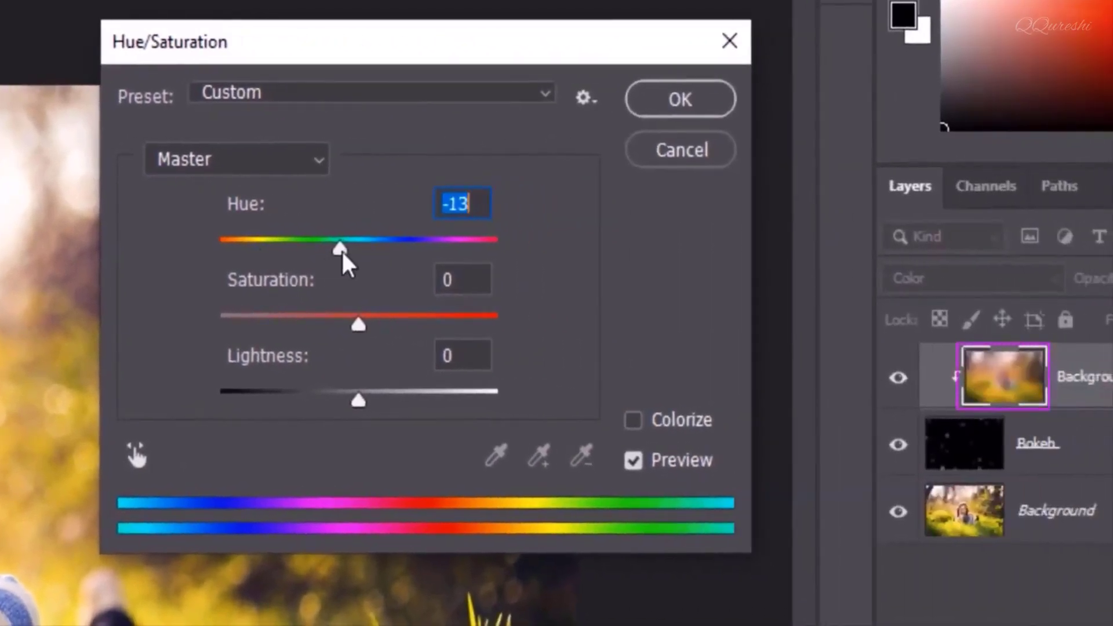
{"action": "left_click_drag", "start_coordinate": [340, 248], "coordinate": [272, 246]}
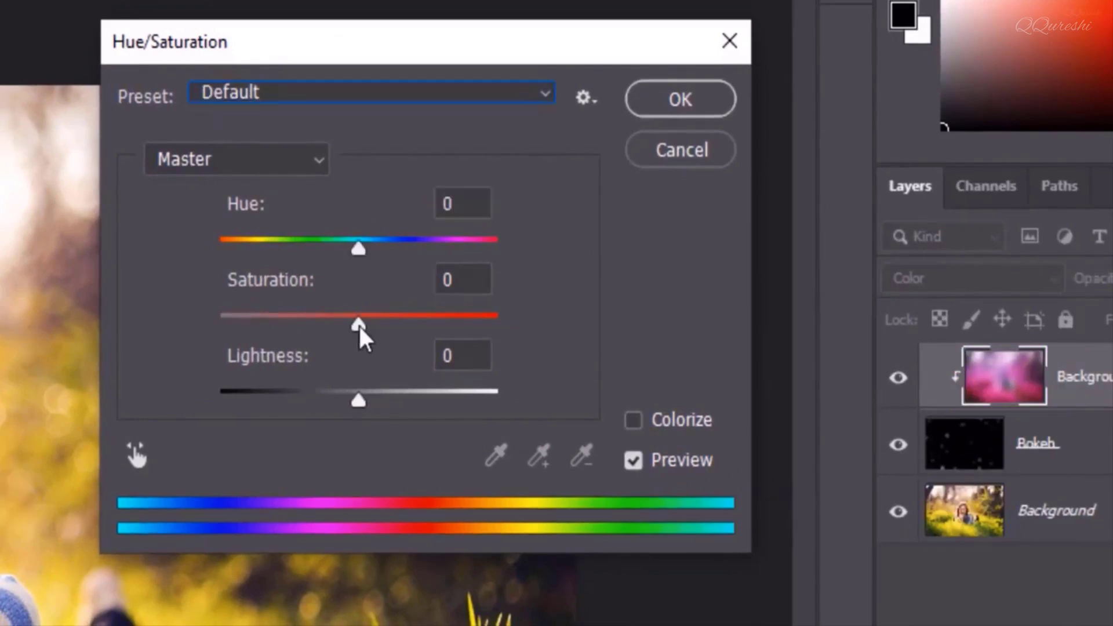
{"action": "left_click_drag", "start_coordinate": [359, 325], "coordinate": [500, 329]}
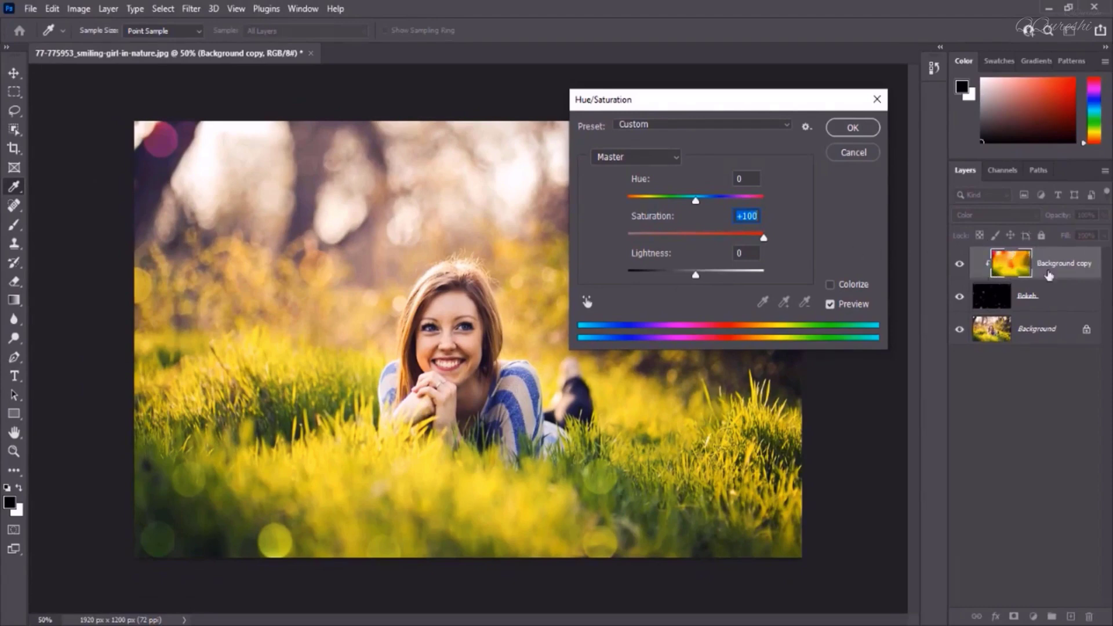
{"action": "left_click", "coordinate": [850, 127]}
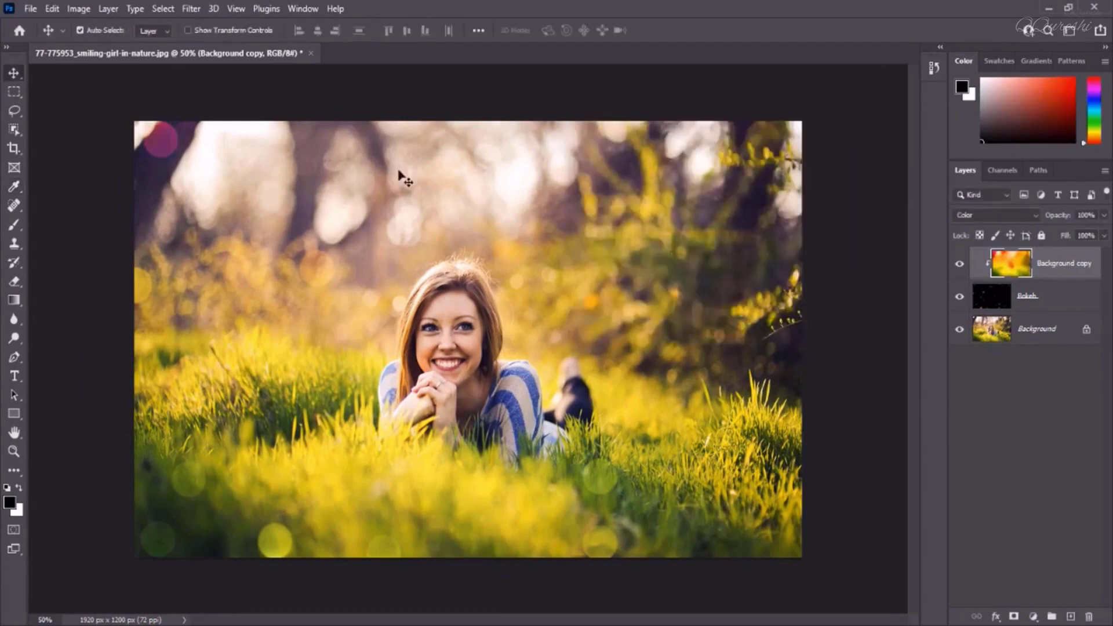
Apply a Levels adjustment to the Bokeh layer, setting the midtone input level to 2.93
{"action": "left_click", "coordinate": [1026, 299]}
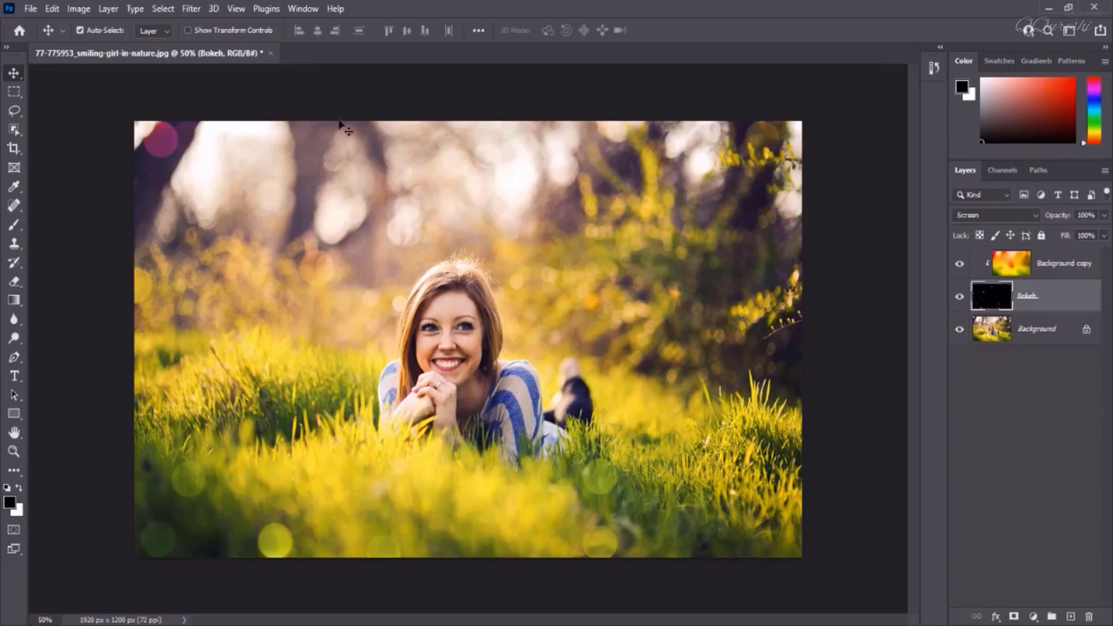
{"action": "left_click", "coordinate": [79, 11]}
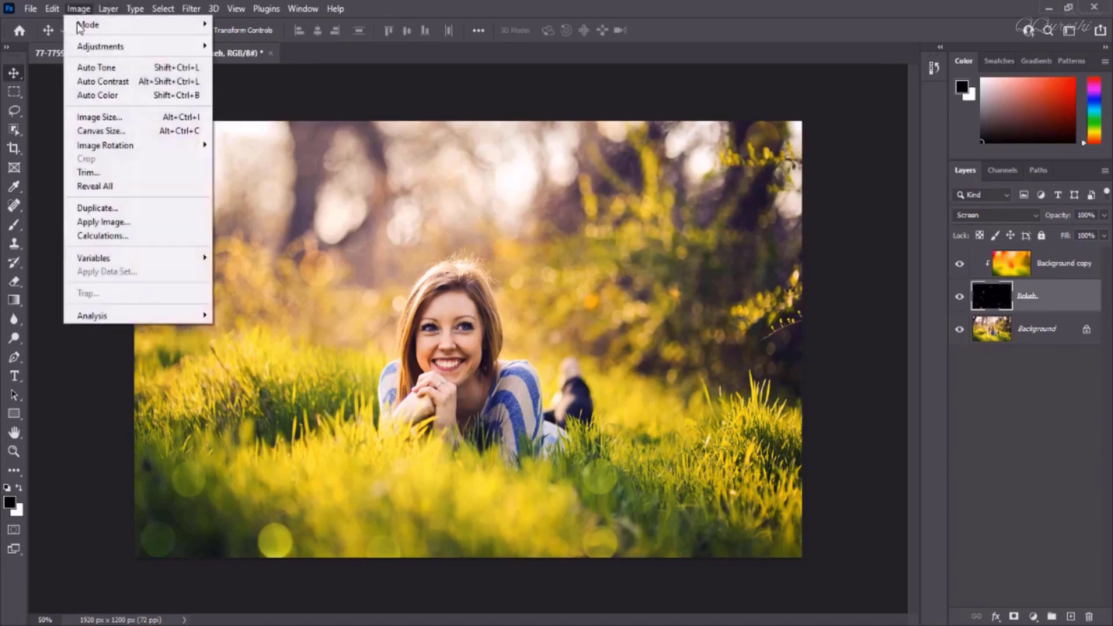
{"action": "mouse_move", "coordinate": [82, 54]}
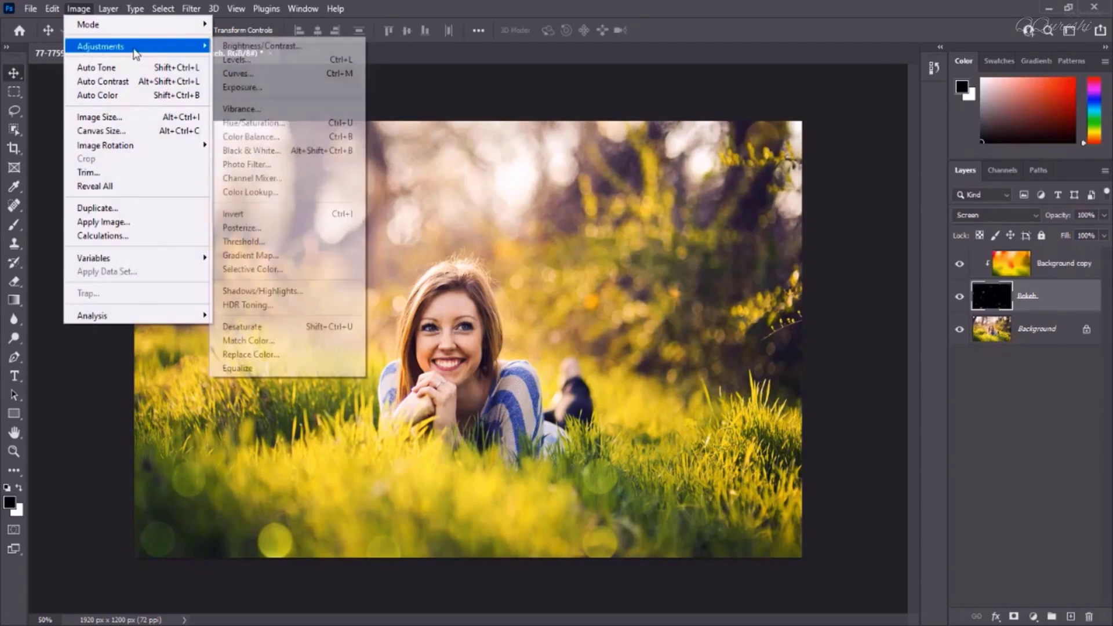
{"action": "left_click", "coordinate": [236, 60]}
{"action": "mouse_move", "coordinate": [870, 361]}
{"action": "left_mouse_down"}
{"action": "mouse_move", "coordinate": [895, 358]}
{"action": "mouse_move", "coordinate": [791, 370]}
{"action": "mouse_move", "coordinate": [874, 361]}
{"action": "left_mouse_up"}
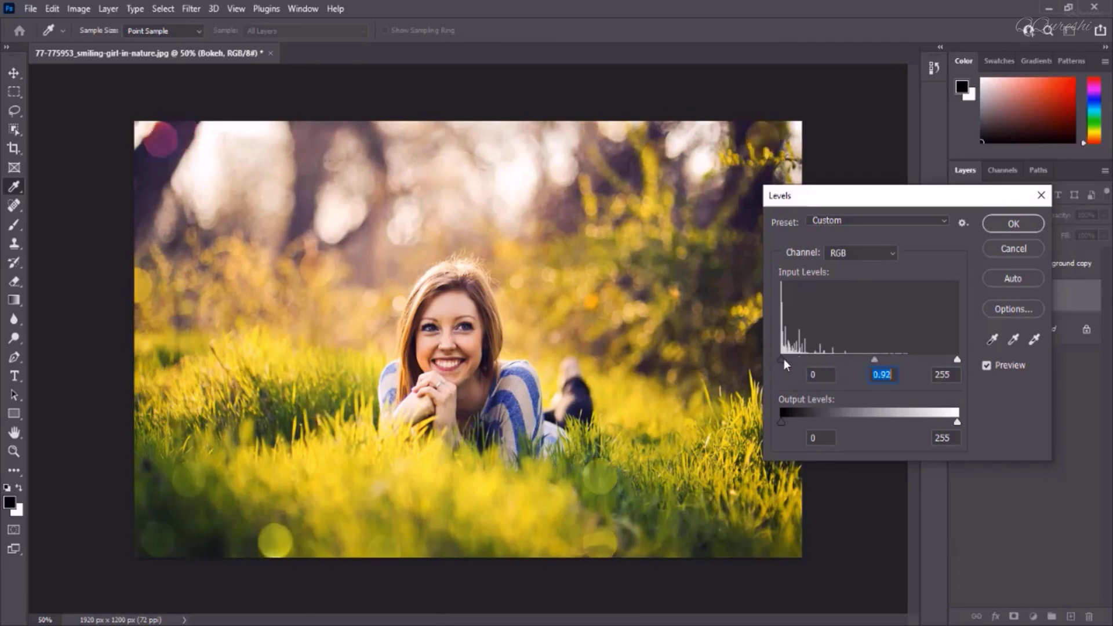
{"action": "mouse_move", "coordinate": [783, 360]}
{"action": "left_mouse_down"}
{"action": "mouse_move", "coordinate": [822, 360]}
{"action": "mouse_move", "coordinate": [776, 361]}
{"action": "left_mouse_up"}
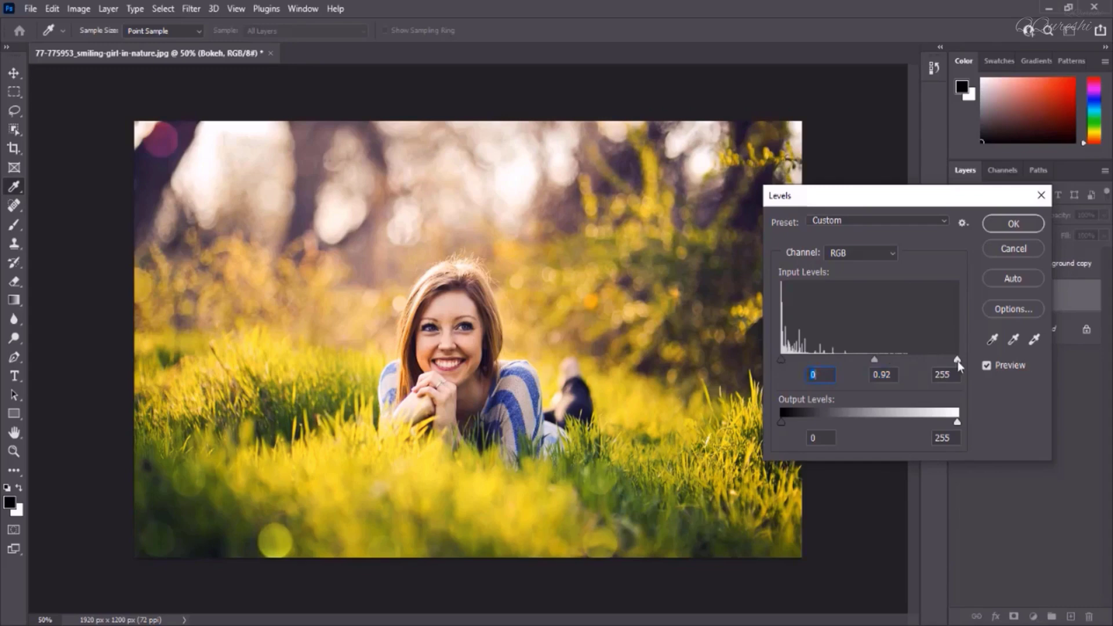
{"action": "left_click_drag", "start_coordinate": [957, 361], "coordinate": [809, 367]}
{"action": "key", "text": "ctrl+z"}
{"action": "left_click_drag", "start_coordinate": [876, 360], "coordinate": [811, 367]}
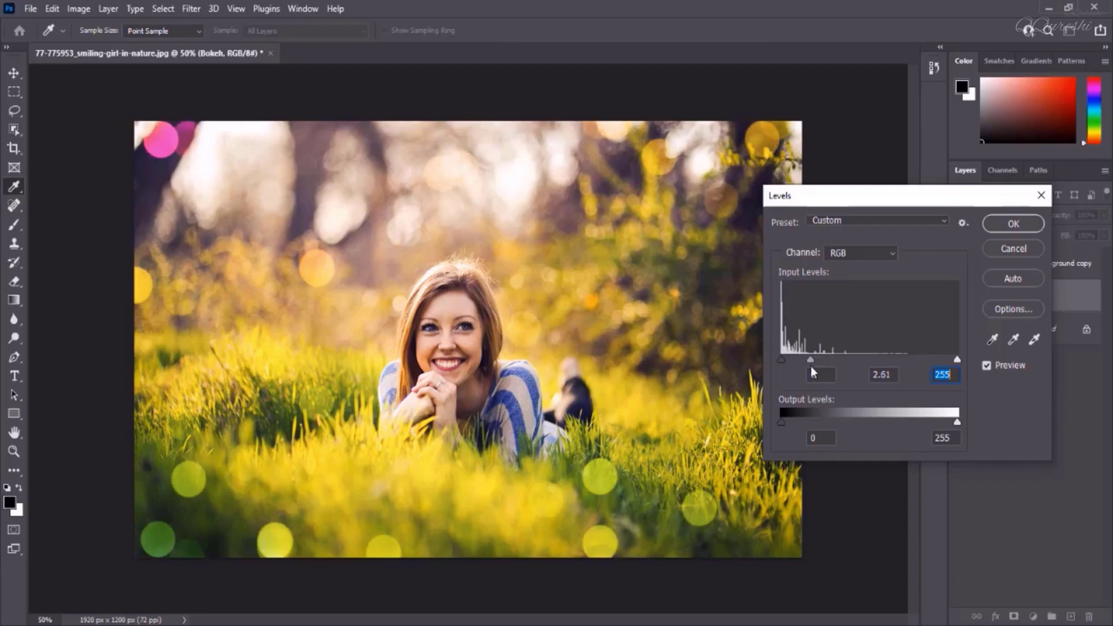
{"action": "left_click", "coordinate": [810, 366]}
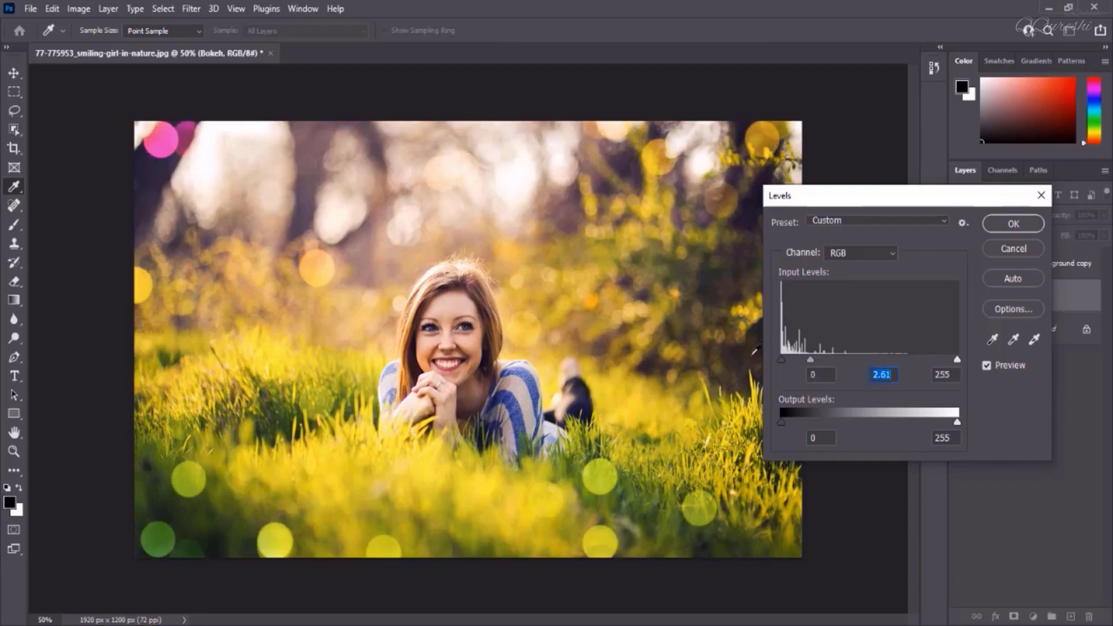
{"action": "left_click_drag", "start_coordinate": [809, 360], "coordinate": [806, 360]}
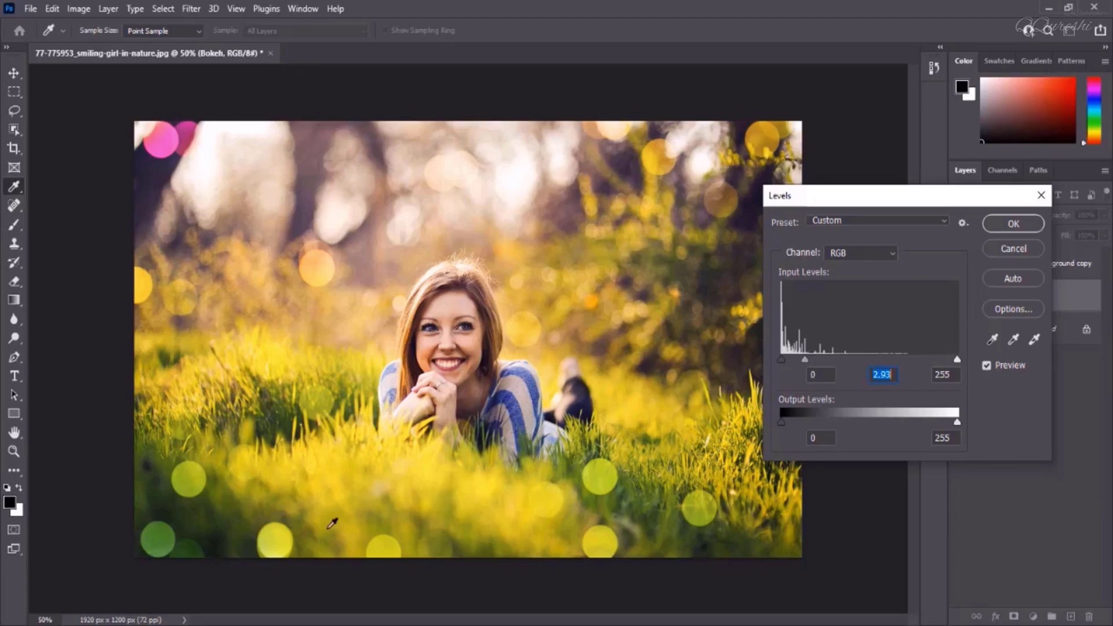
{"action": "left_click", "coordinate": [1000, 226]}
Apply another Hue/Saturation adjustment to the Background copy layer with hue -41 and saturation +100
{"action": "key", "text": "v"}
{"action": "left_click", "coordinate": [1046, 266]}
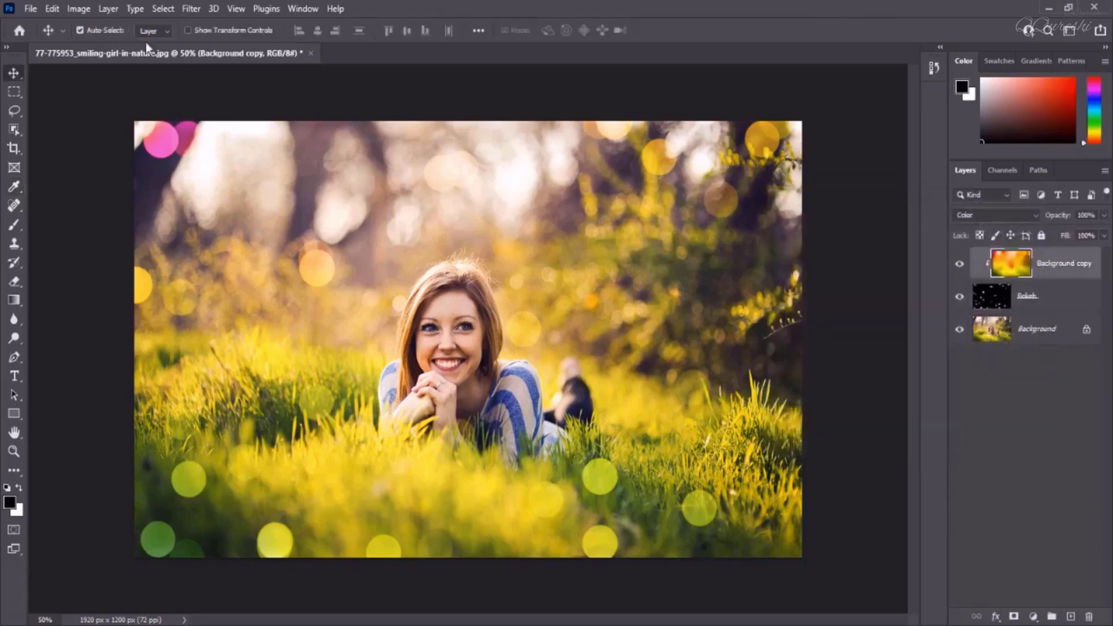
{"action": "left_click", "coordinate": [79, 14]}
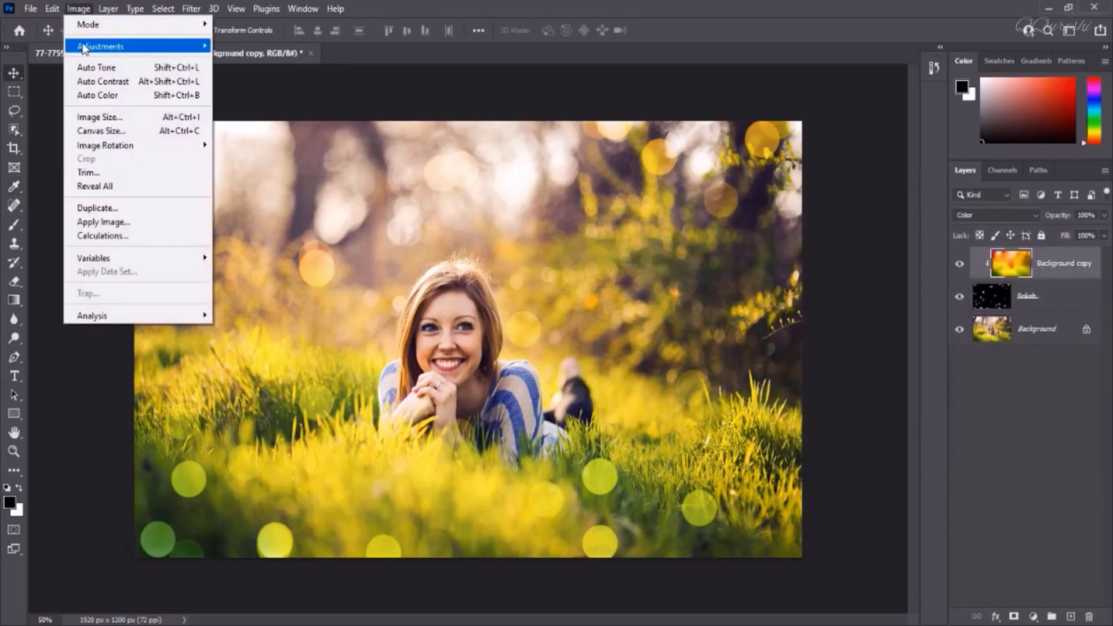
{"action": "mouse_move", "coordinate": [92, 45]}
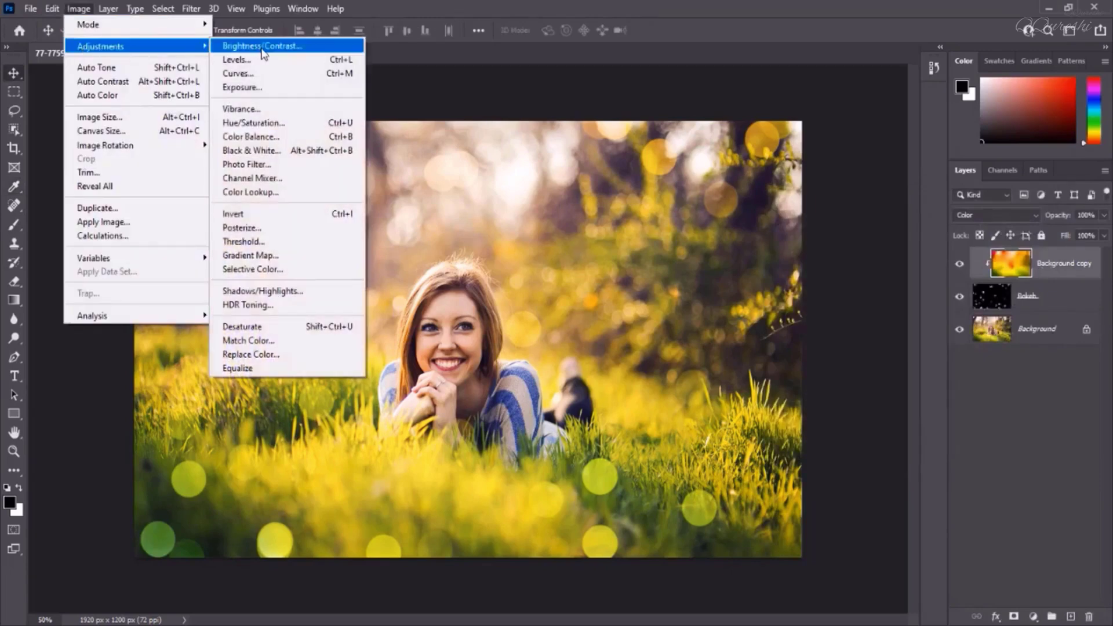
{"action": "left_click", "coordinate": [261, 123]}
{"action": "left_click_drag", "start_coordinate": [724, 205], "coordinate": [669, 212]}
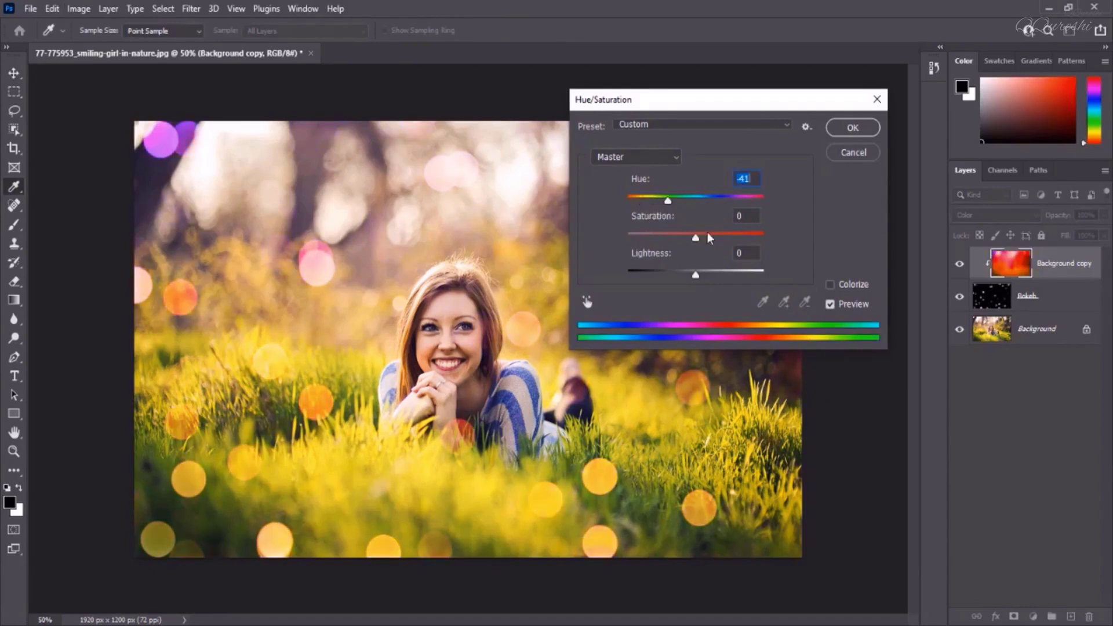
{"action": "left_click_drag", "start_coordinate": [707, 234], "coordinate": [792, 239]}
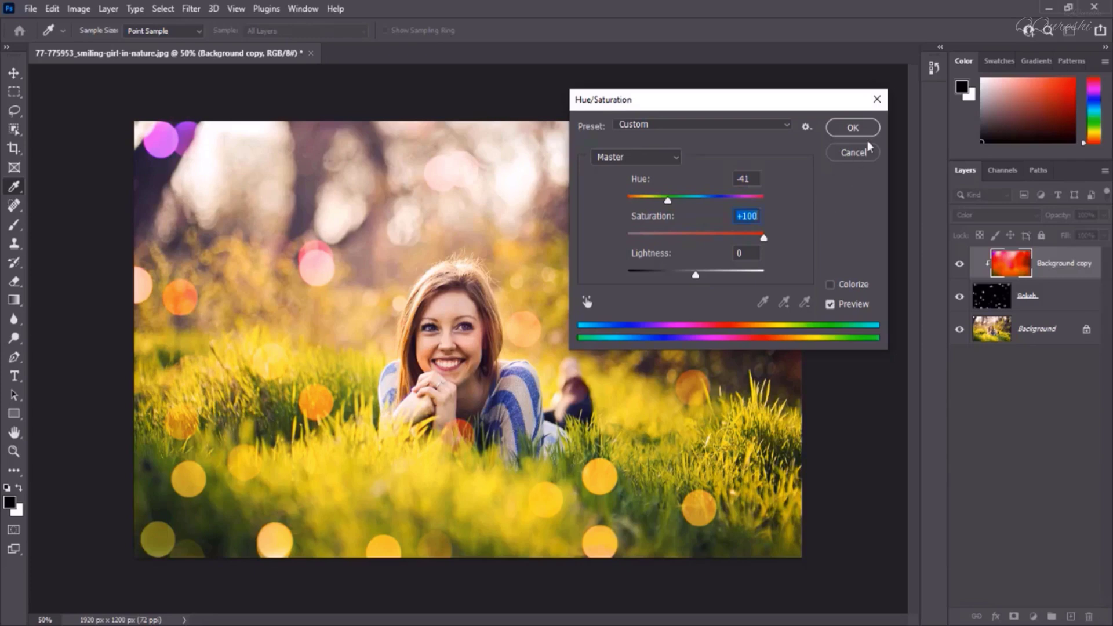
{"action": "left_click", "coordinate": [853, 127]}
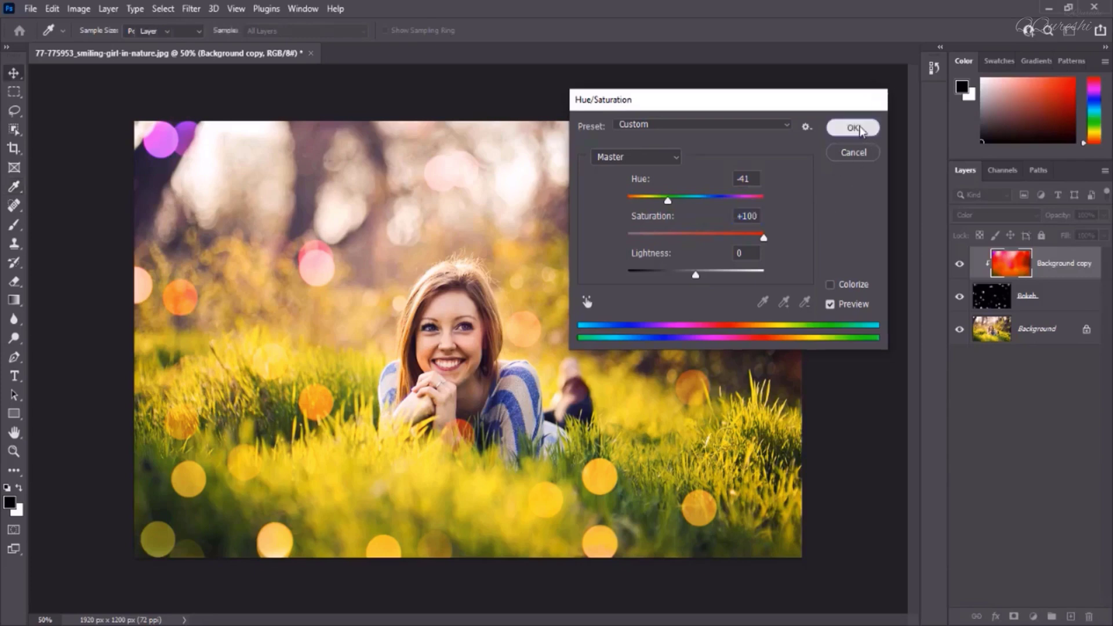
Select the Bokeh layer and apply a Gaussian Blur with a slightly larger radius to soften the bokeh dots
{"action": "left_click", "coordinate": [1029, 299]}
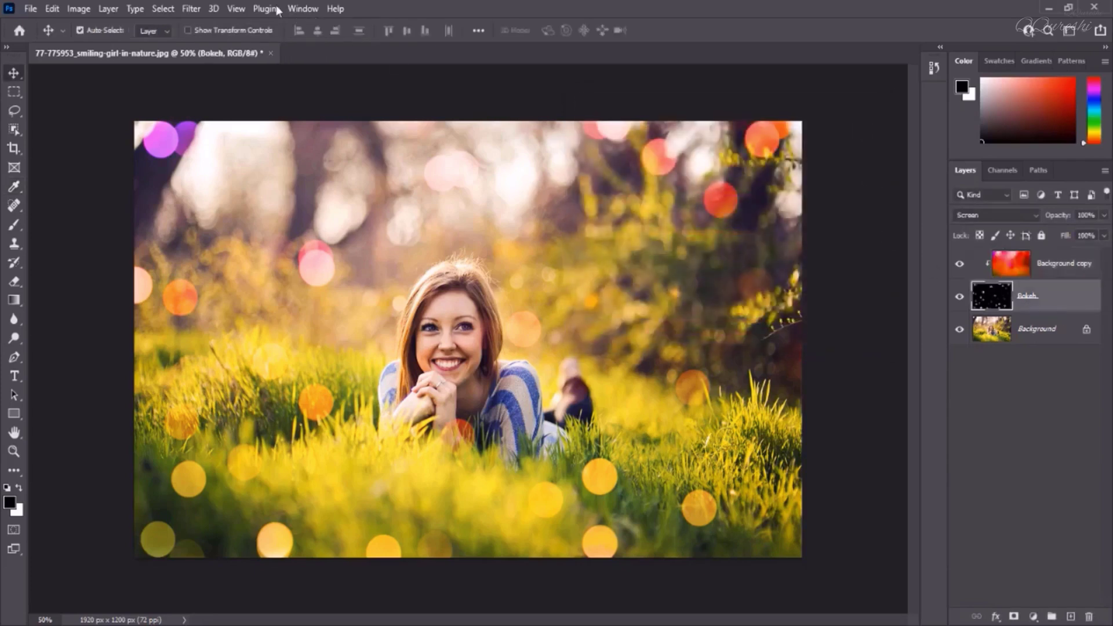
{"action": "left_click", "coordinate": [194, 14]}
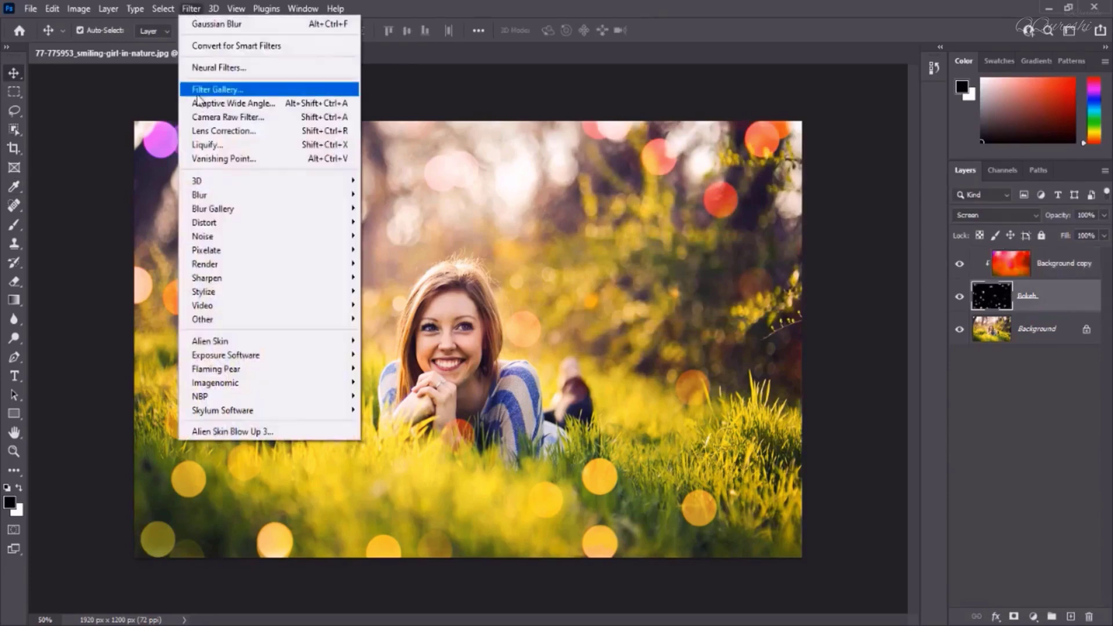
{"action": "mouse_move", "coordinate": [201, 197]}
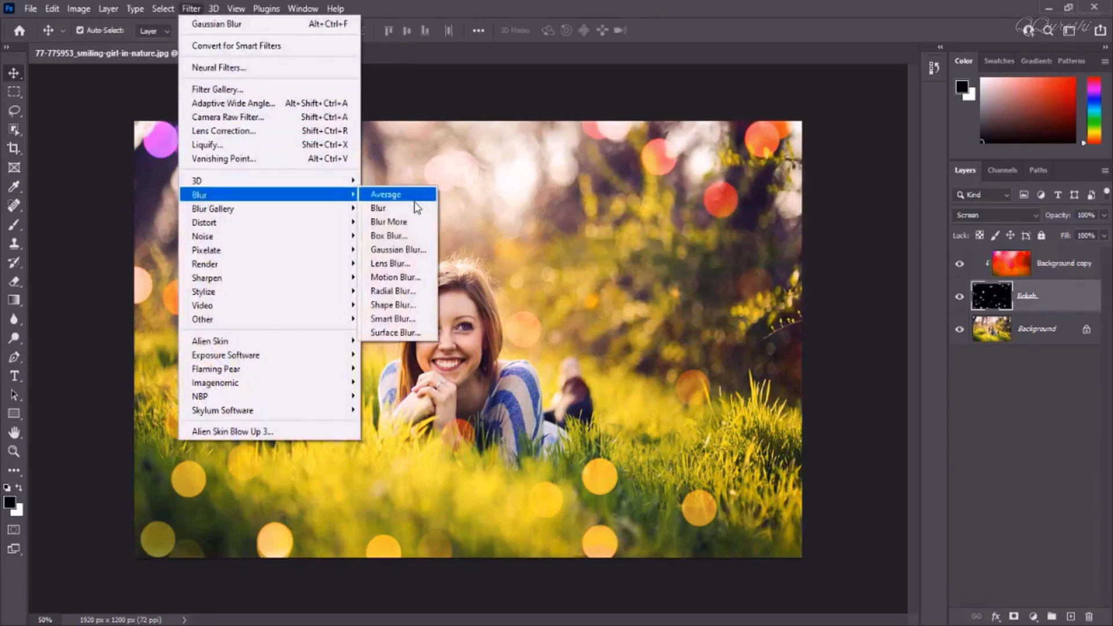
{"action": "left_click", "coordinate": [409, 250]}
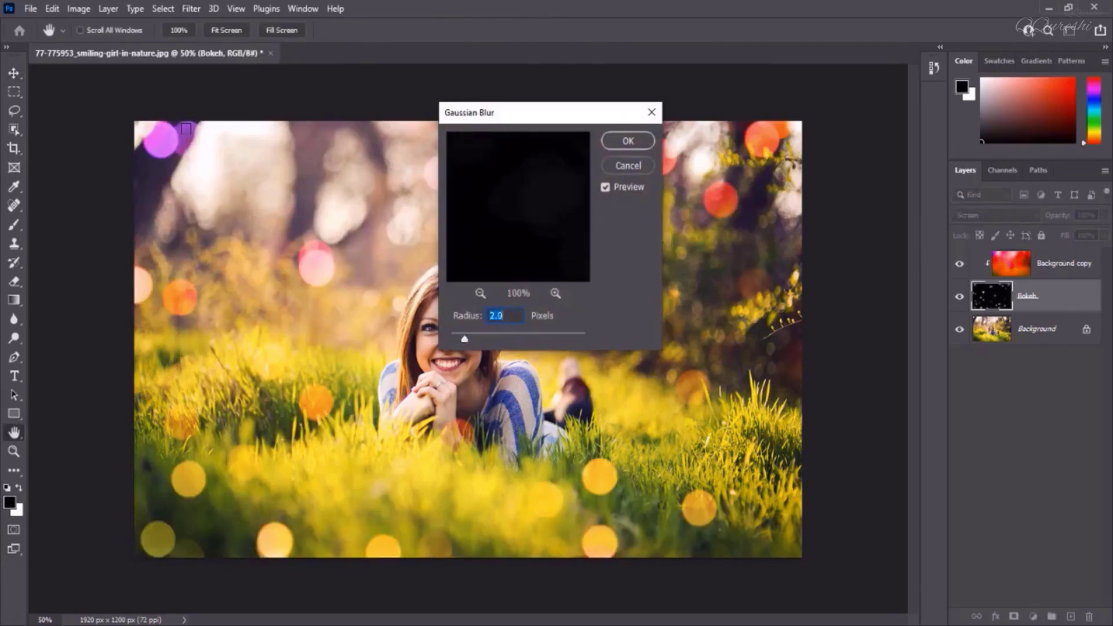
{"action": "left_click_drag", "start_coordinate": [464, 340], "coordinate": [484, 341]}
{"action": "left_click", "coordinate": [615, 141]}
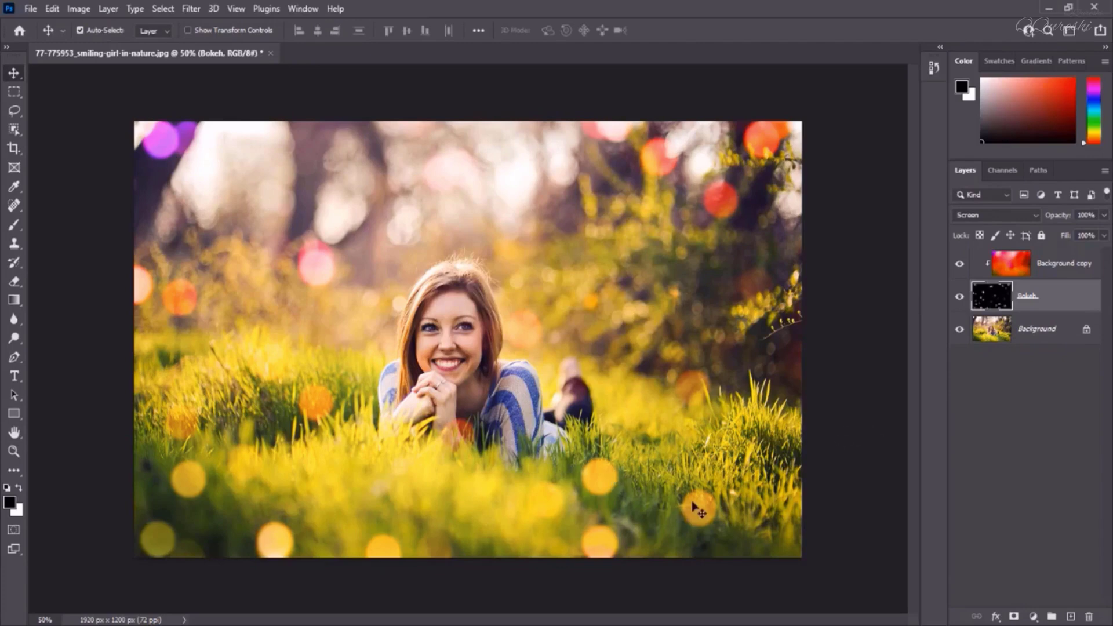
Lower the Bokeh layer's opacity to 77% and scale it up to about 120% with Free Transform, shifting it slightly
{"action": "left_click", "coordinate": [1105, 216]}
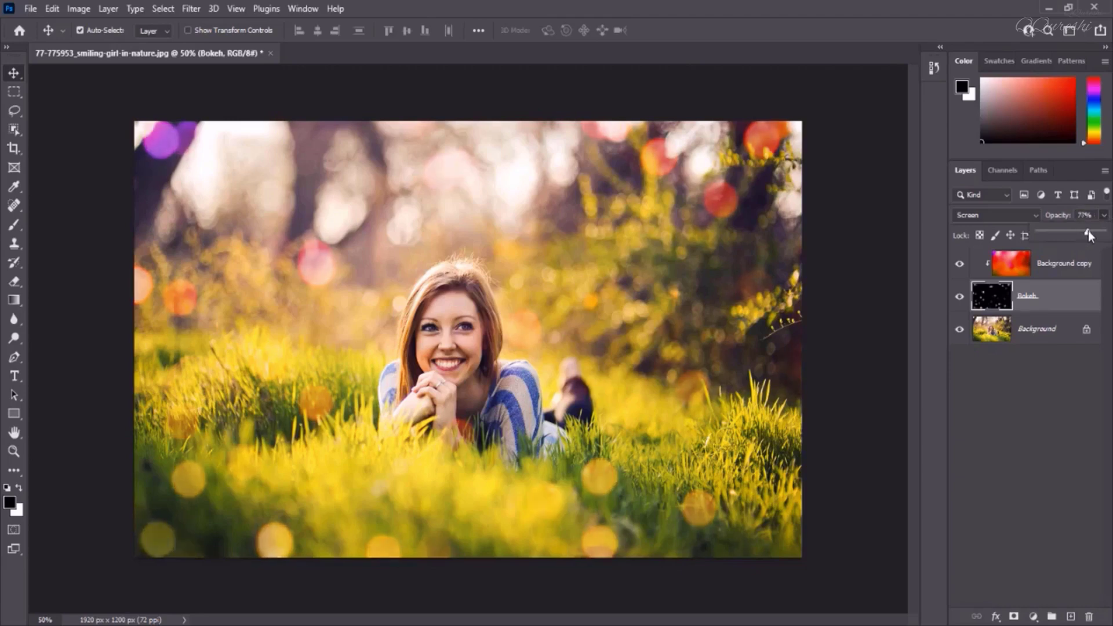
{"action": "left_click", "coordinate": [1028, 298]}
{"action": "key", "text": "ctrl+t"}
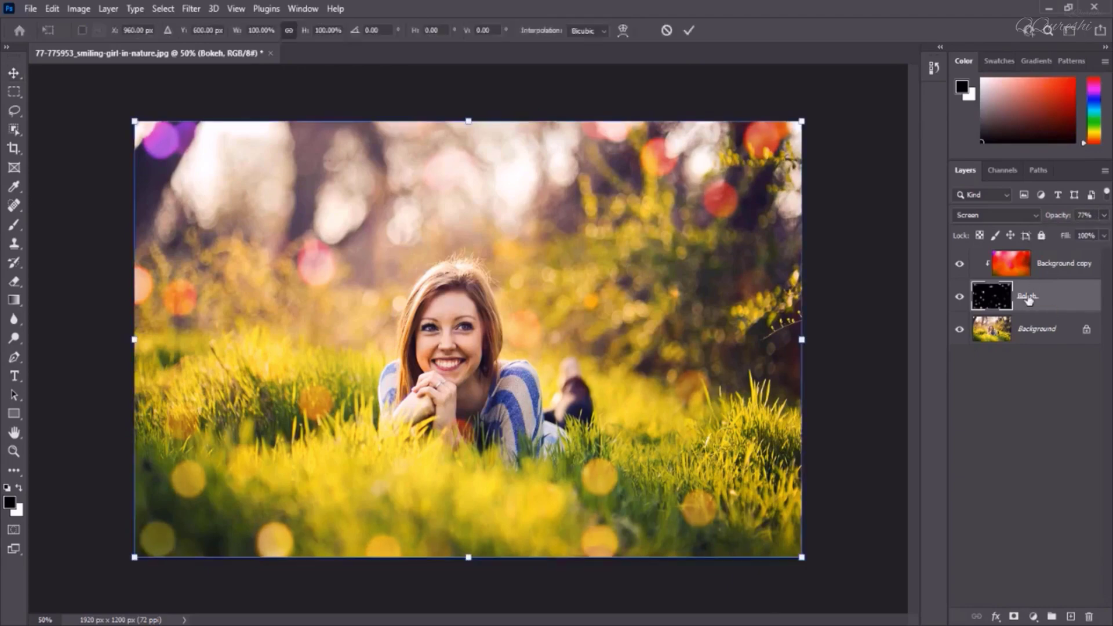
{"action": "left_click_drag", "start_coordinate": [809, 130], "coordinate": [937, 12]}
{"action": "left_click_drag", "start_coordinate": [640, 270], "coordinate": [574, 307]}
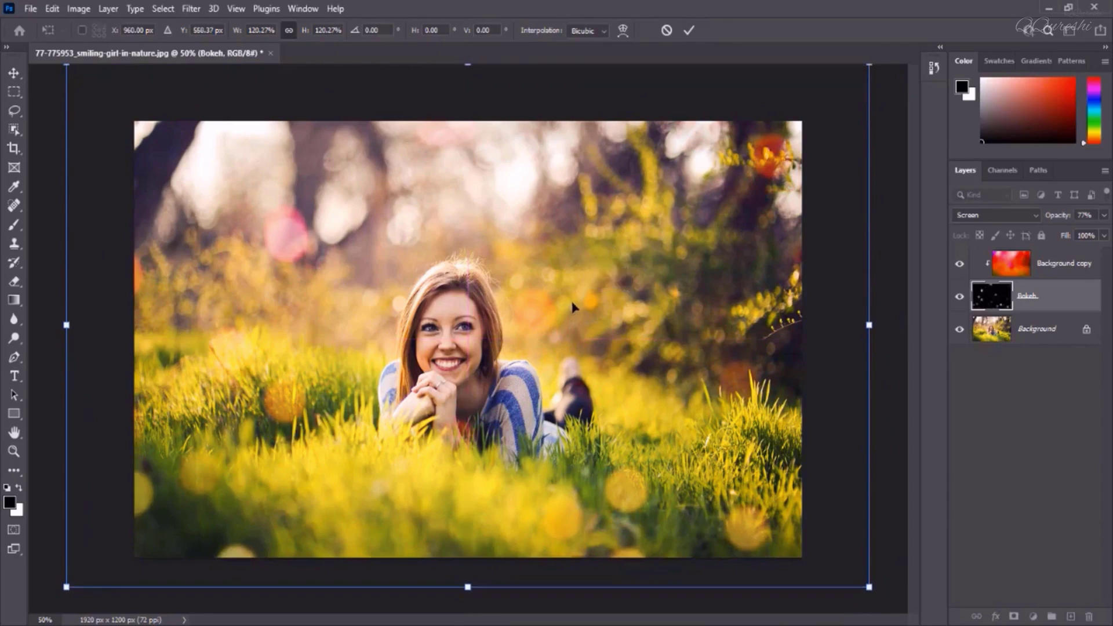
{"action": "key", "text": "Return"}
Add a Curves adjustment layer above the Background and darken the midtones by dragging down on the girl's face
{"action": "left_click", "coordinate": [1037, 329]}
{"action": "left_click", "coordinate": [1033, 616]}
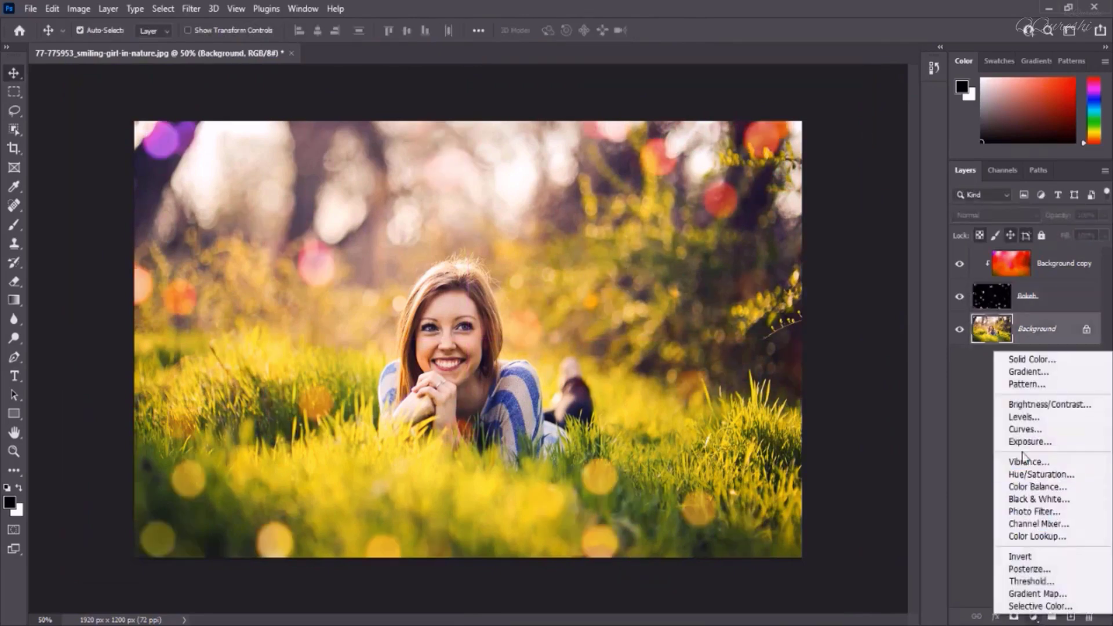
{"action": "left_click", "coordinate": [1022, 430]}
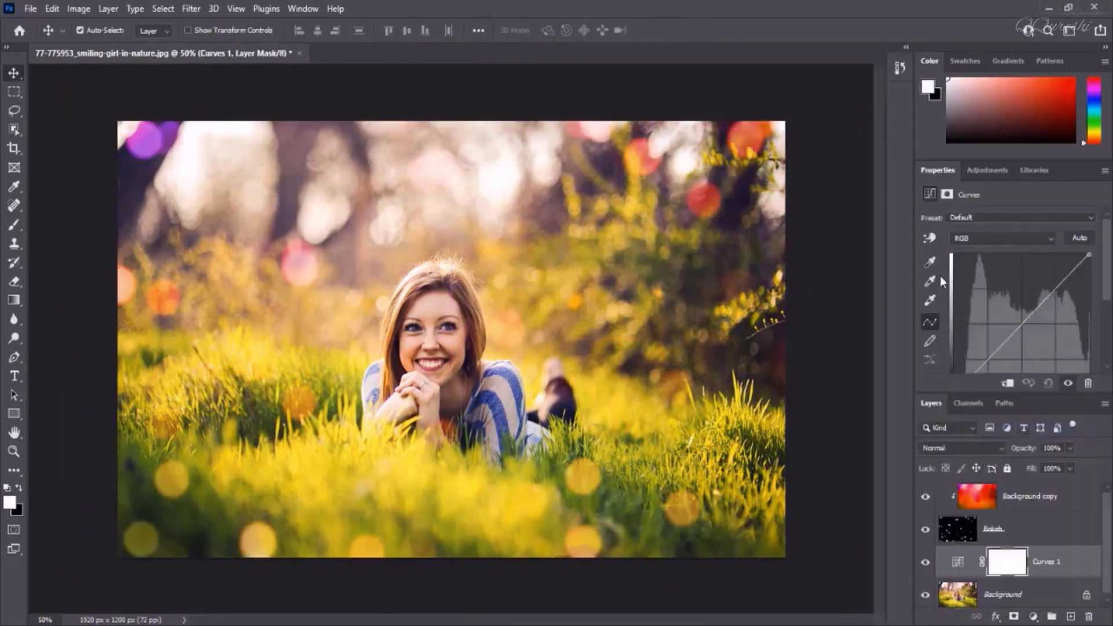
{"action": "left_click", "coordinate": [929, 237]}
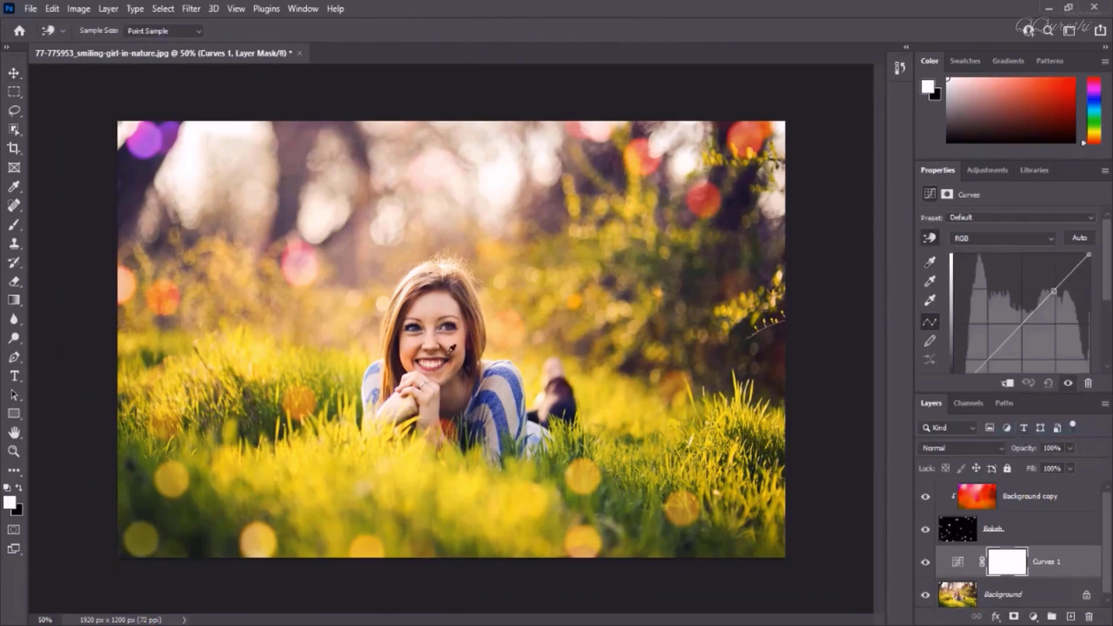
{"action": "left_click", "coordinate": [438, 306]}
{"action": "left_click_drag", "start_coordinate": [438, 306], "coordinate": [439, 338]}
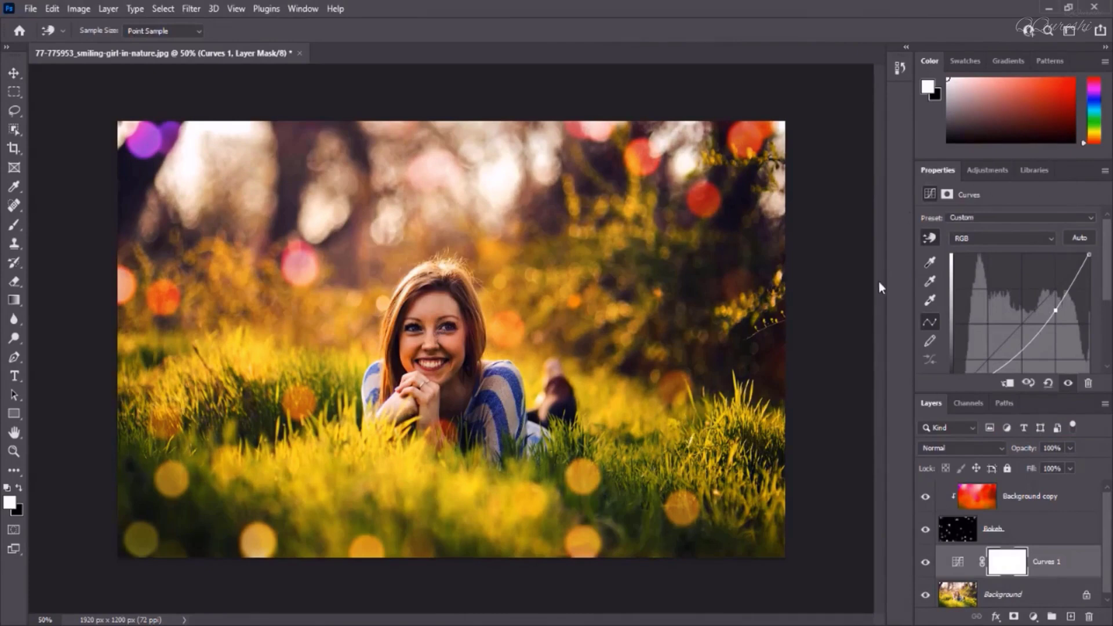
Undock the Properties panel, close it, and open the remaining panel's options menu
{"action": "left_click_drag", "start_coordinate": [932, 175], "coordinate": [830, 135]}
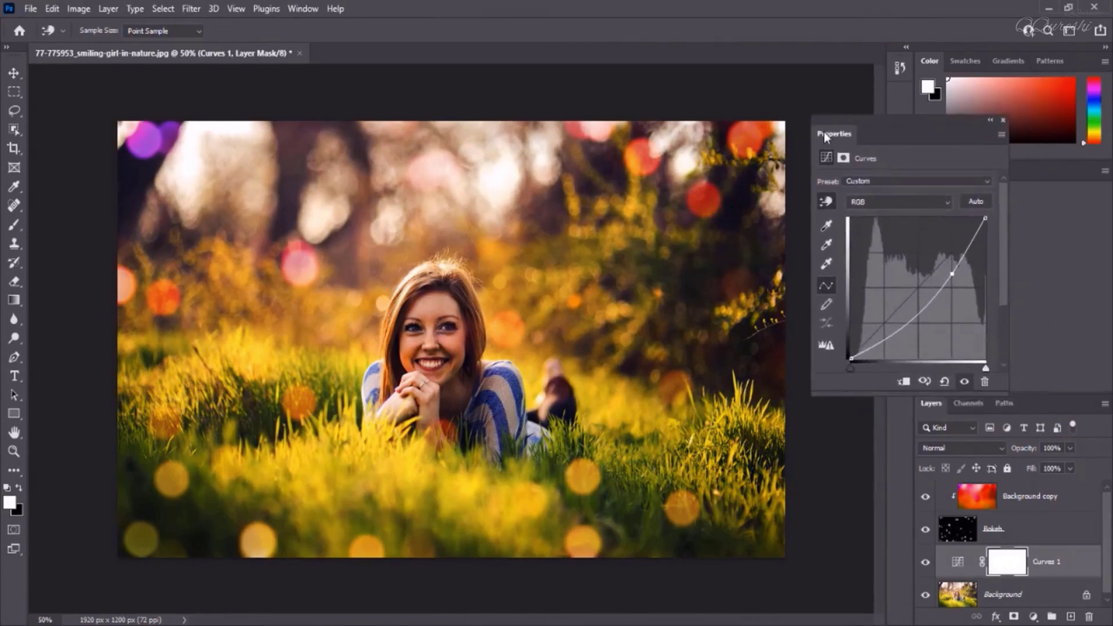
{"action": "left_click", "coordinate": [1002, 122]}
{"action": "left_click", "coordinate": [1104, 171]}
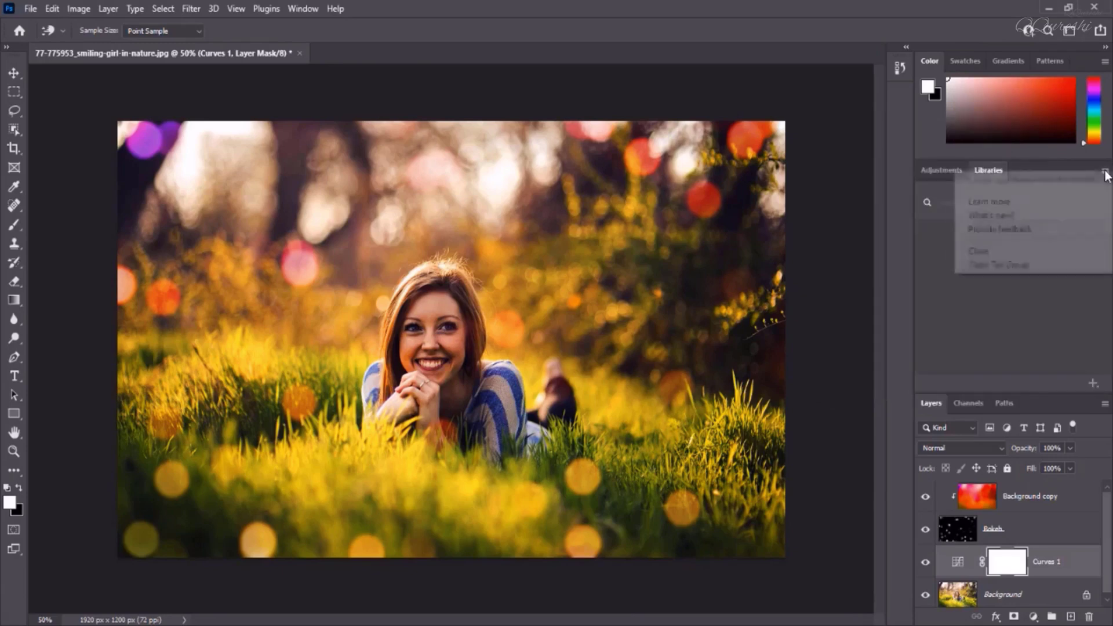